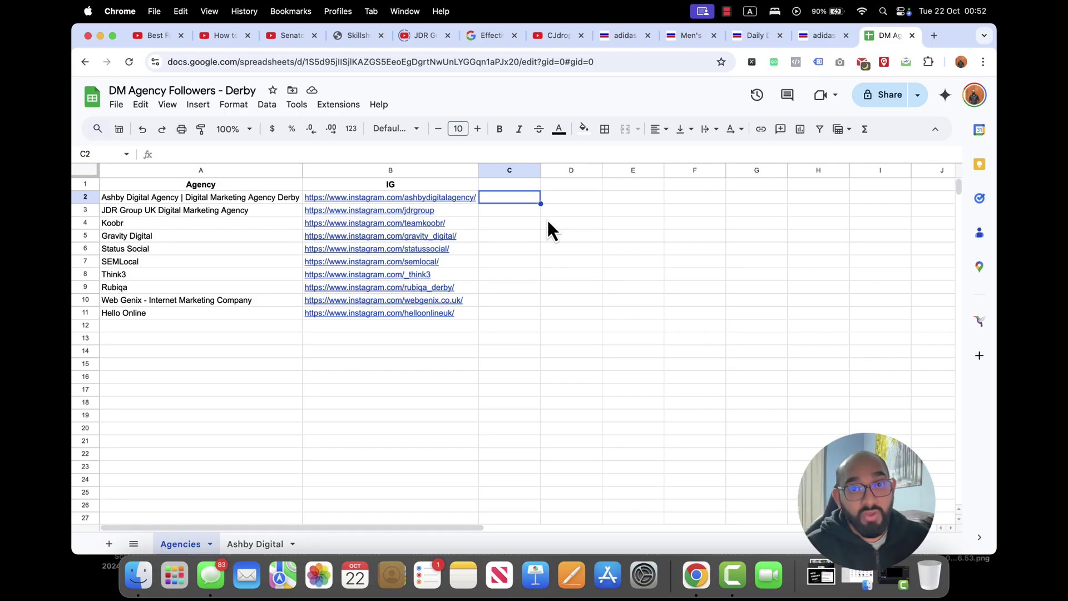
# Step: Select the agency list A2:B11, then preview Ashby Digital Agency's Instagram link in B2
pyautogui.moveTo(182, 201); pyautogui.dragTo(429, 315)
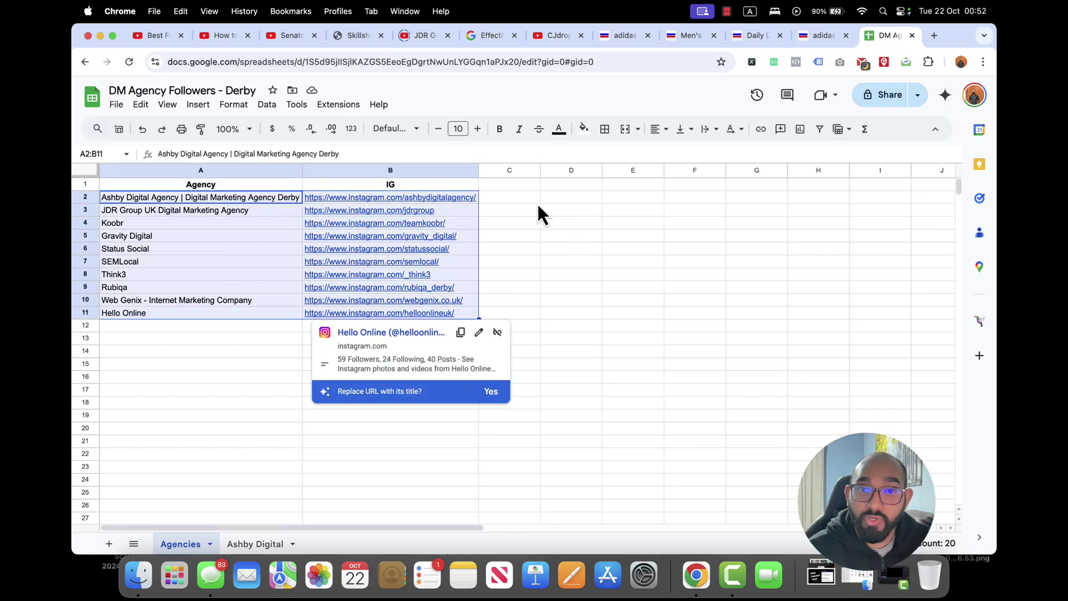
pyautogui.click(521, 200)
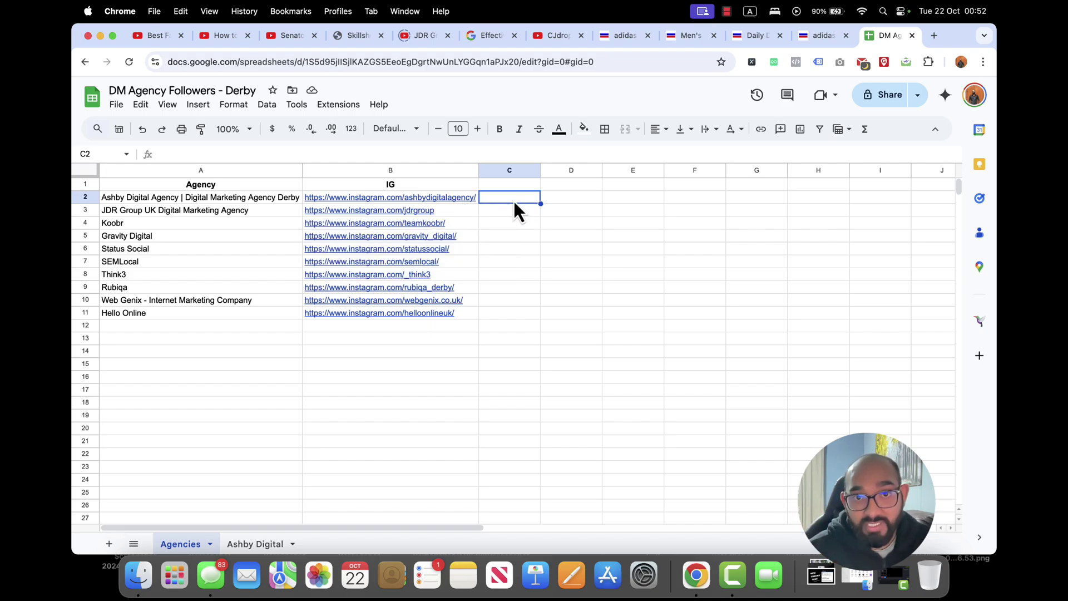
pyautogui.click(439, 199)
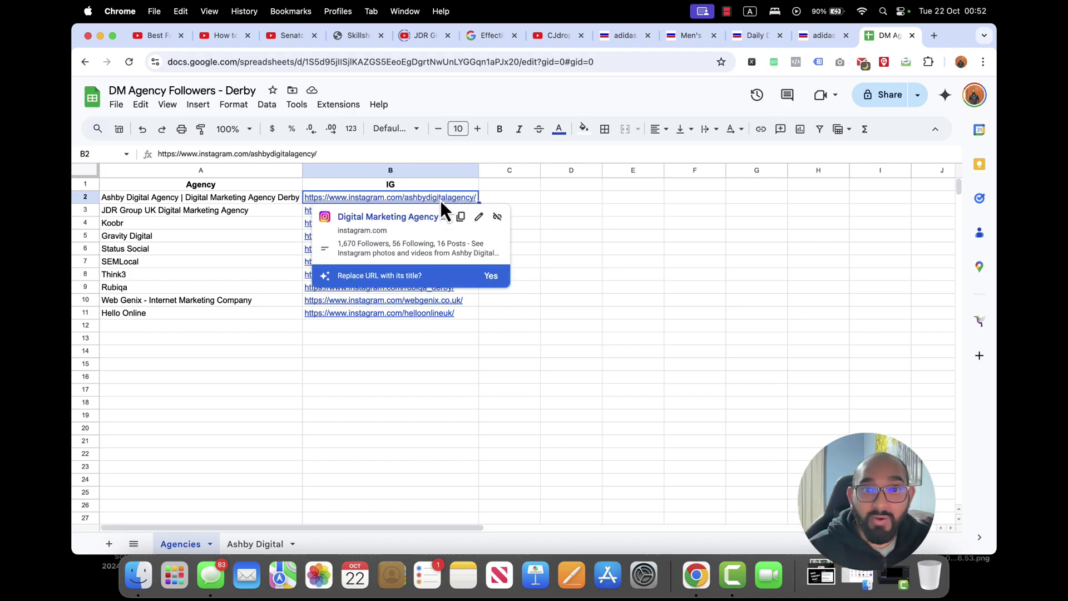
# Step: Open the ashbydigitalagency Instagram profile, showing 1,659 followers, from the link preview
pyautogui.click(393, 218)
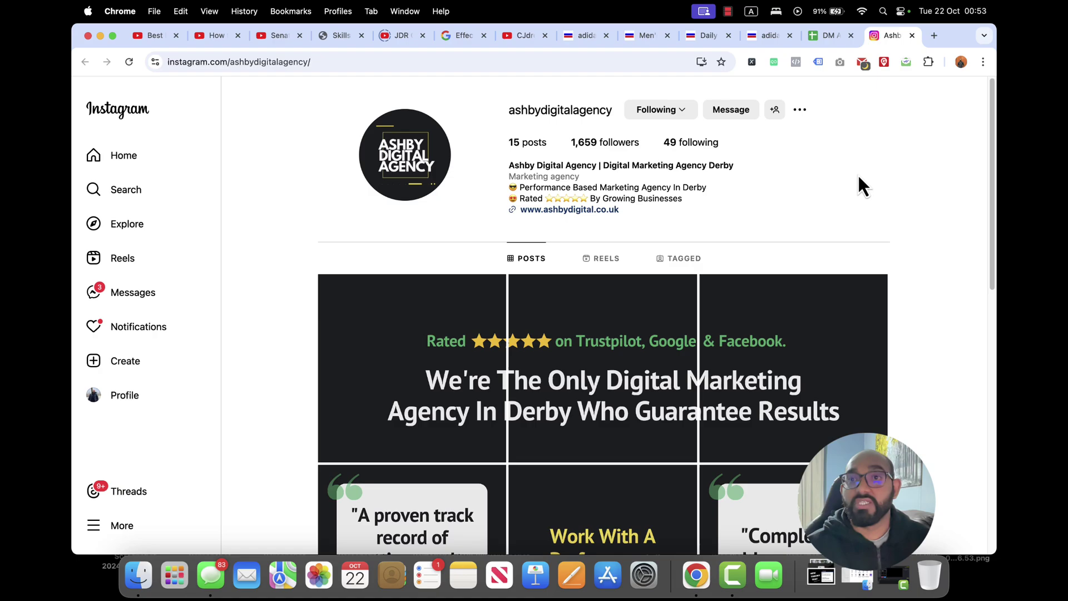
# Step: In a new tab, find and open the Chrome Web Store through Google search
pyautogui.click(934, 39)
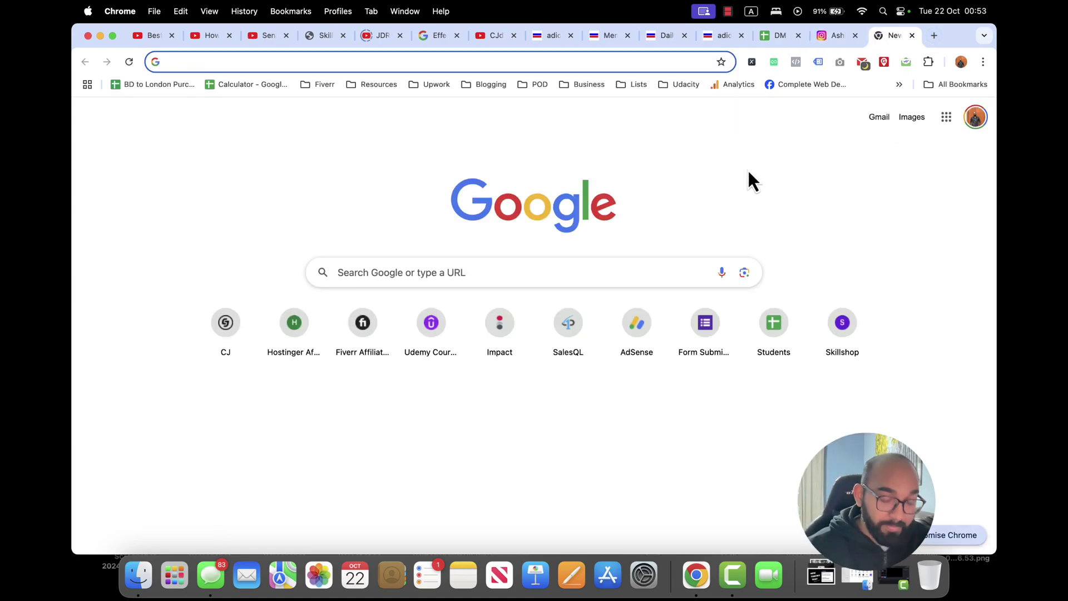
pyautogui.write('chor')
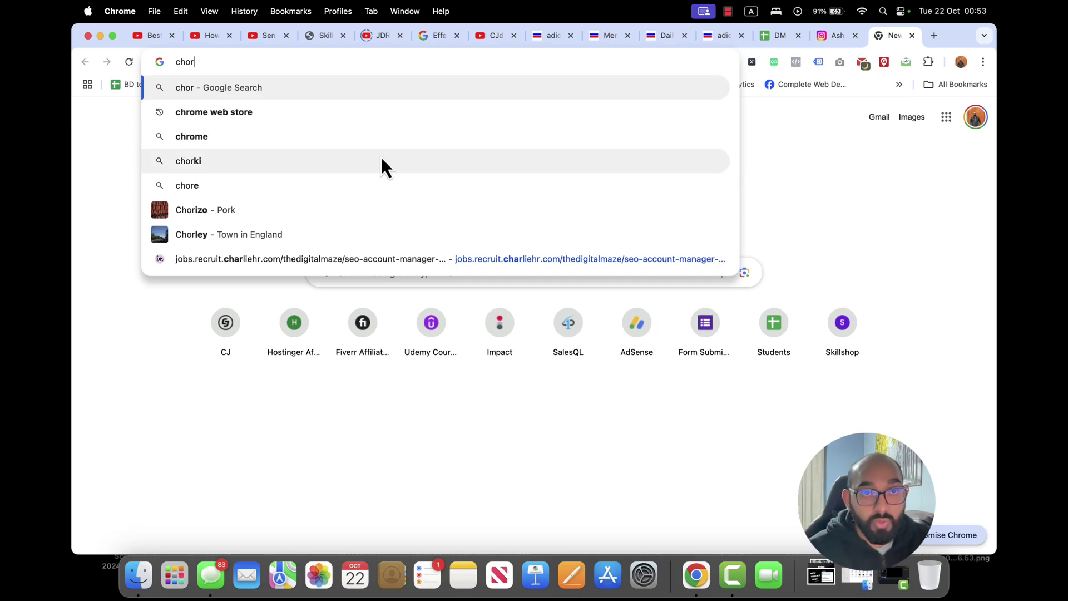
pyautogui.click(292, 111)
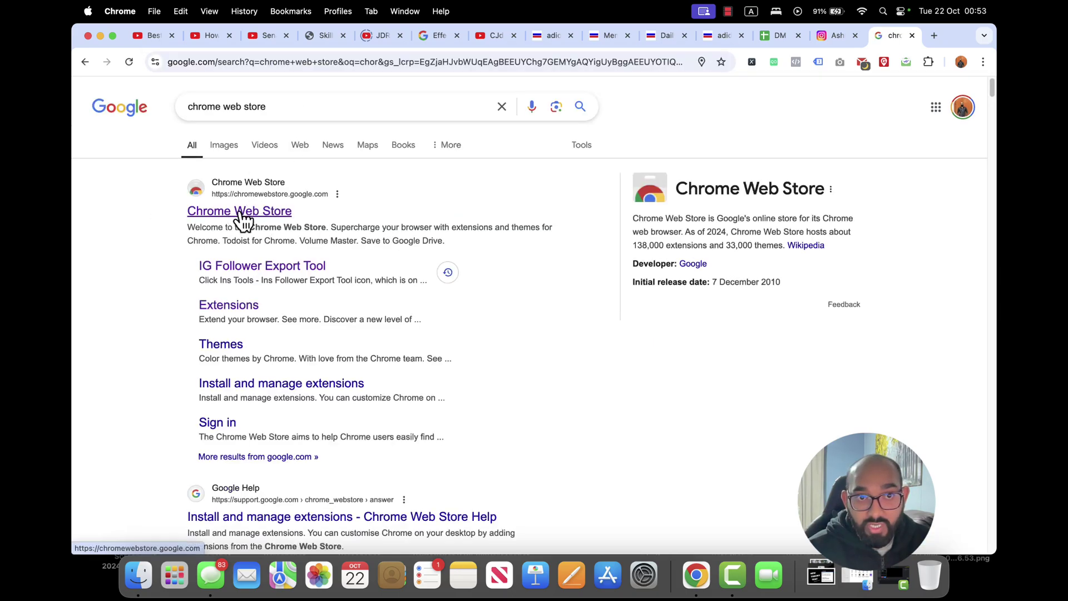
pyautogui.click(243, 218)
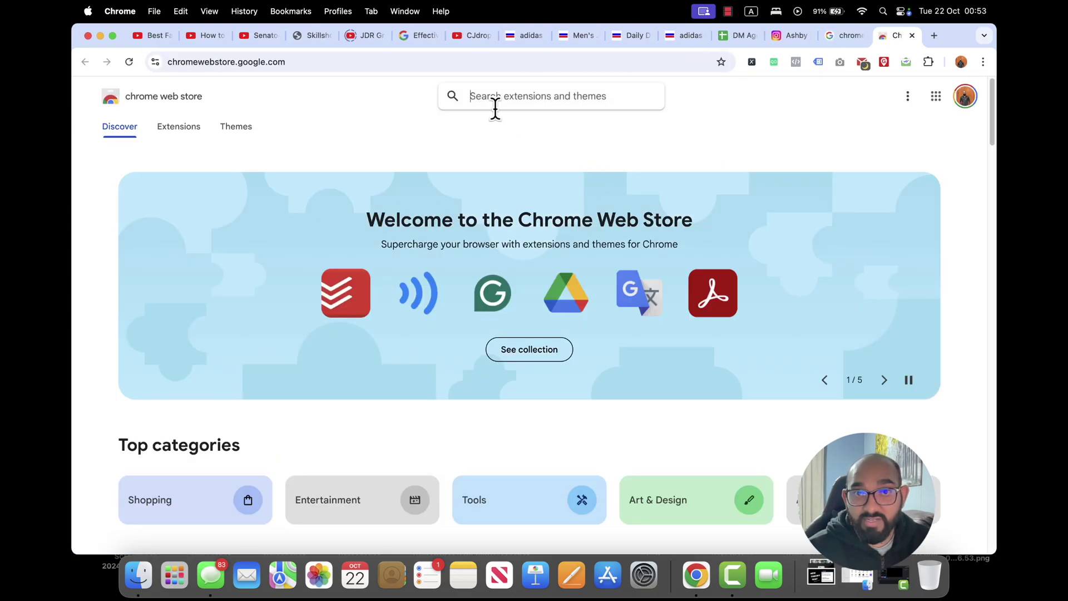
# Step: Enter 'ig follower extractor' in the Chrome Web Store search bar
pyautogui.rightClick(497, 102)
pyautogui.click(527, 183)
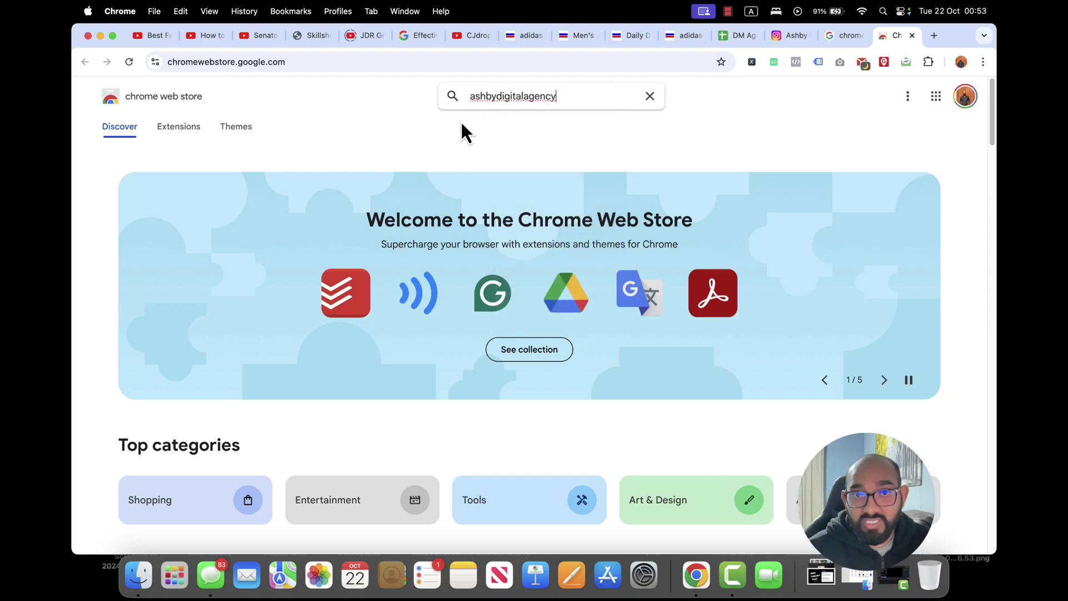
pyautogui.doubleClick(512, 97)
pyautogui.press('BackSpace')
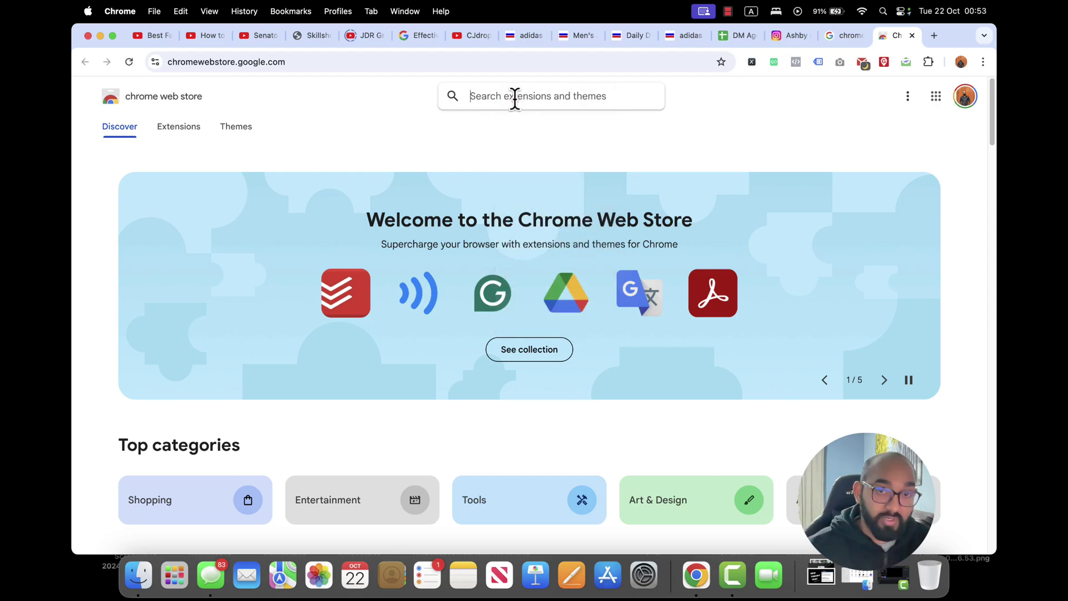
pyautogui.write('it')
pyautogui.press('BackSpace')
pyautogui.write('g ')
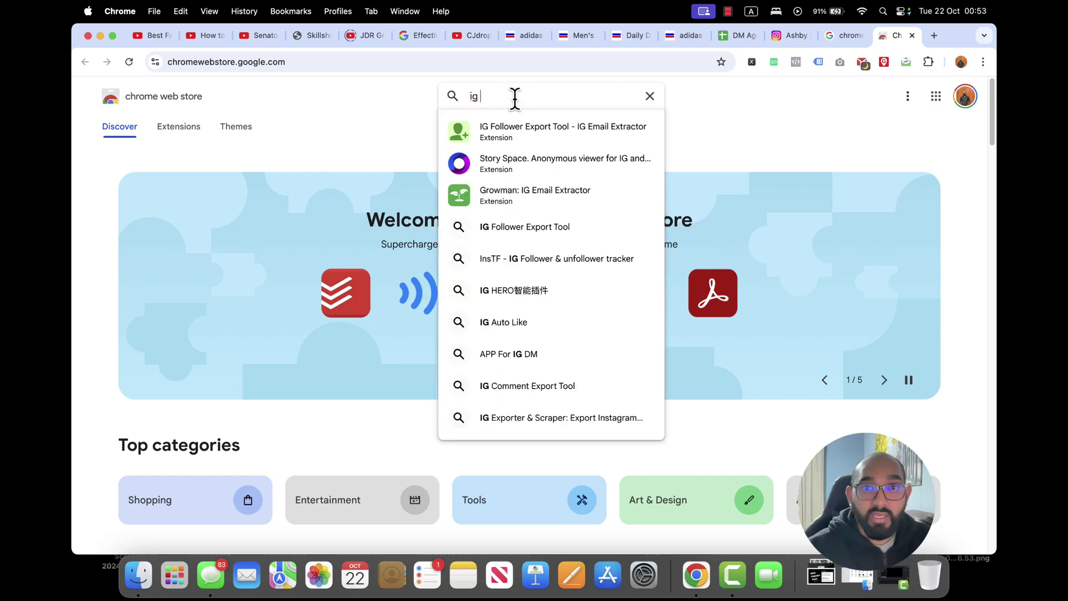
pyautogui.write('prof')
pyautogui.press('BackSpace')
pyautogui.press('BackSpace')
pyautogui.press('BackSpace')
pyautogui.press('BackSpace')
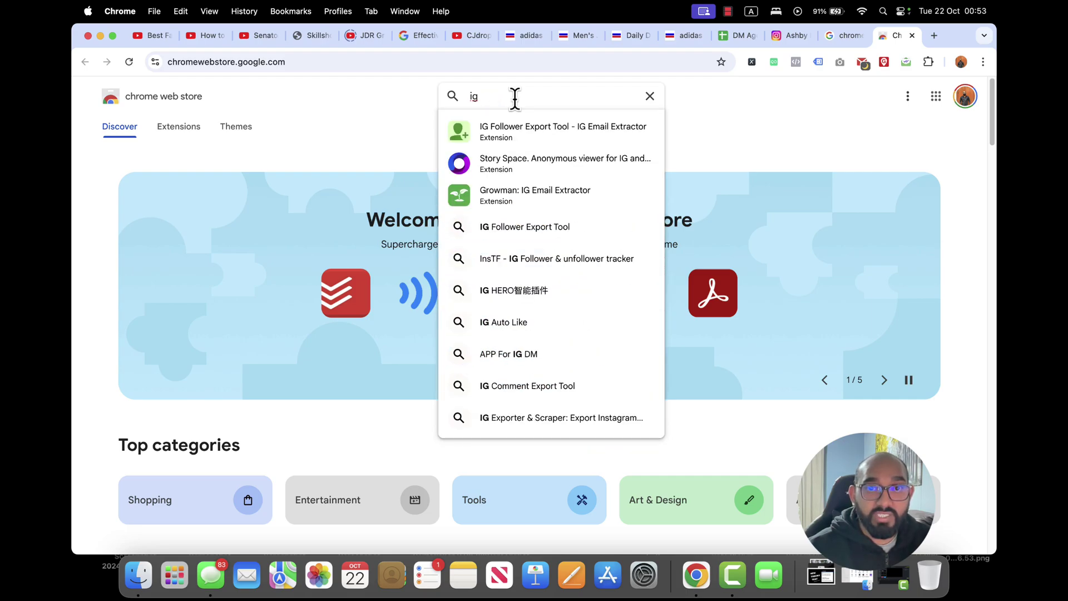
pyautogui.write('follower')
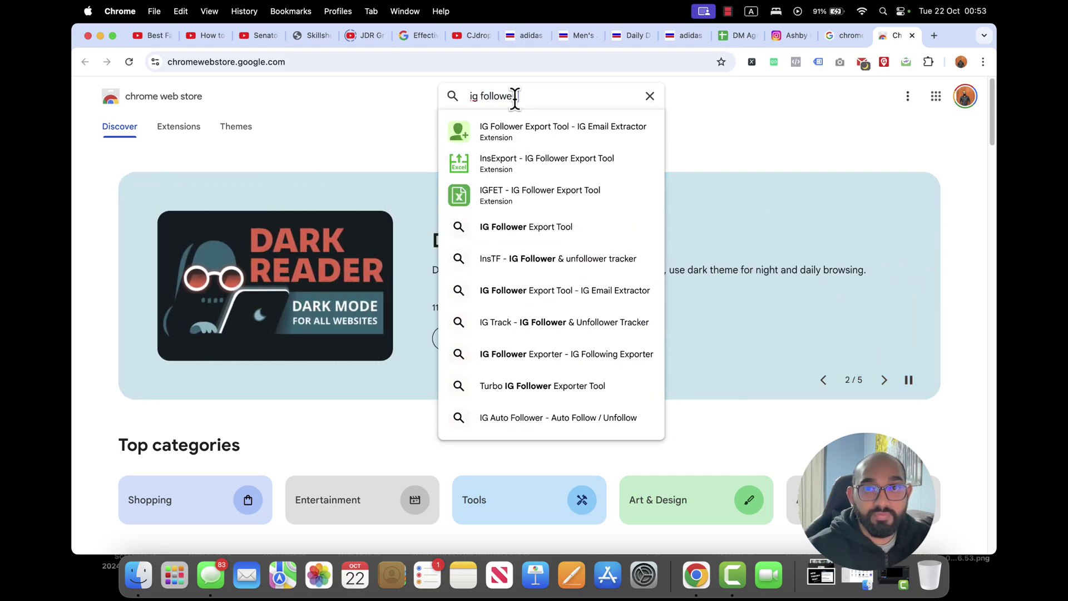
pyautogui.write(' extractor')
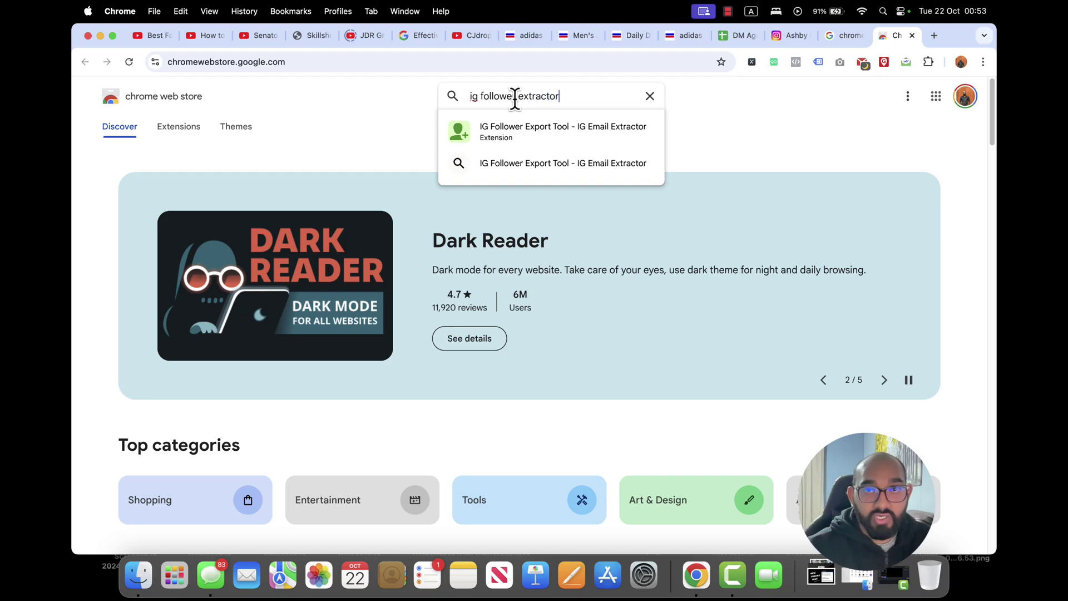
# Step: Run the 'ig follower extractor' search and open the Followers Exporter for Ins page
pyautogui.press('Return')
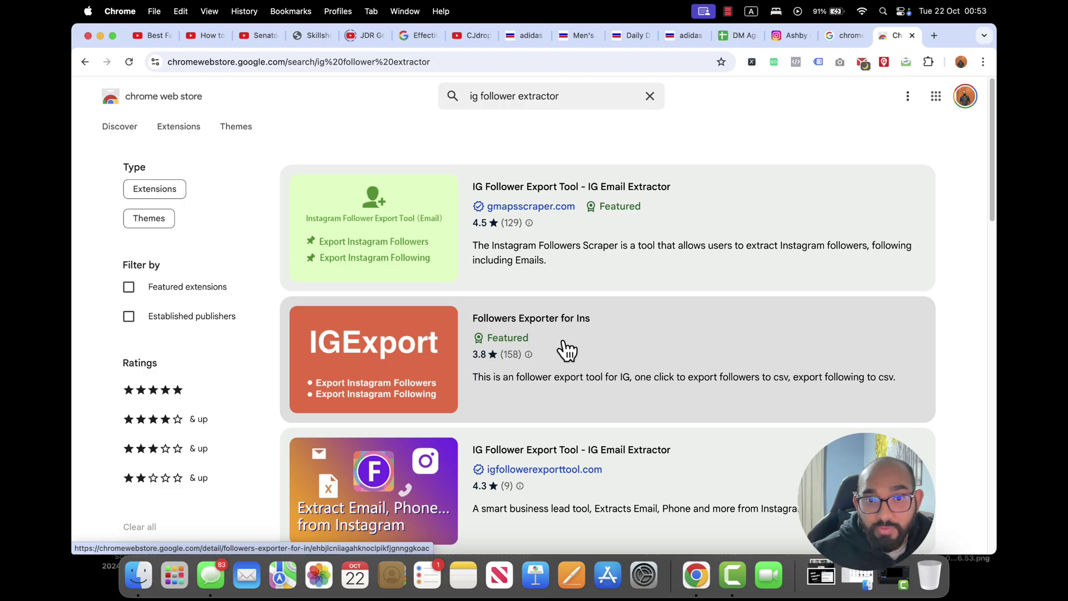
pyautogui.scroll(-2, 565, 350)
pyautogui.scroll(-3, 560, 281)
pyautogui.scroll(-8, 517, 327)
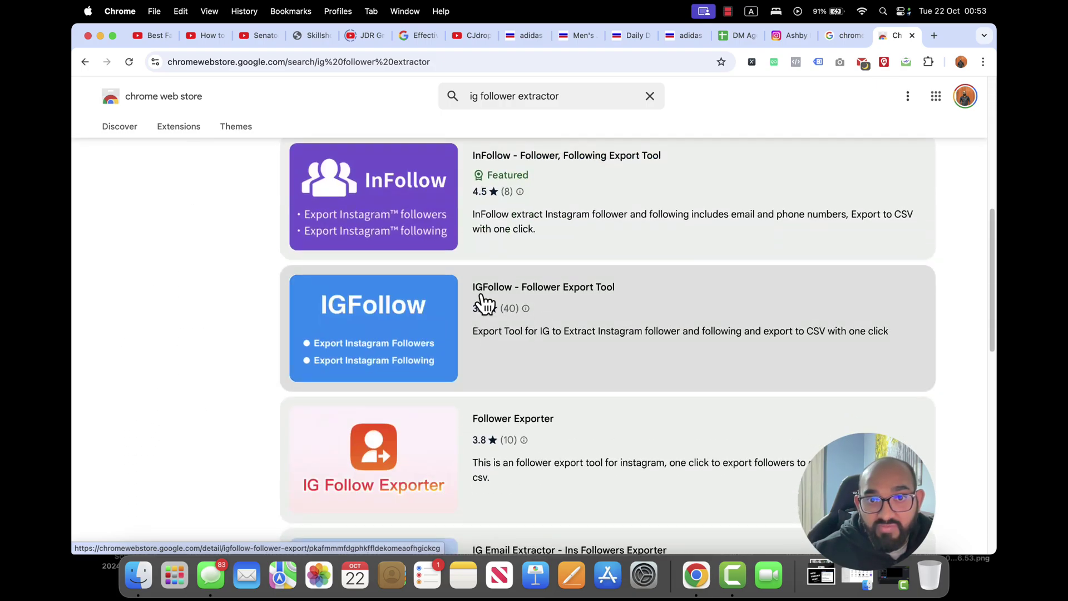
pyautogui.scroll(-6, 459, 405)
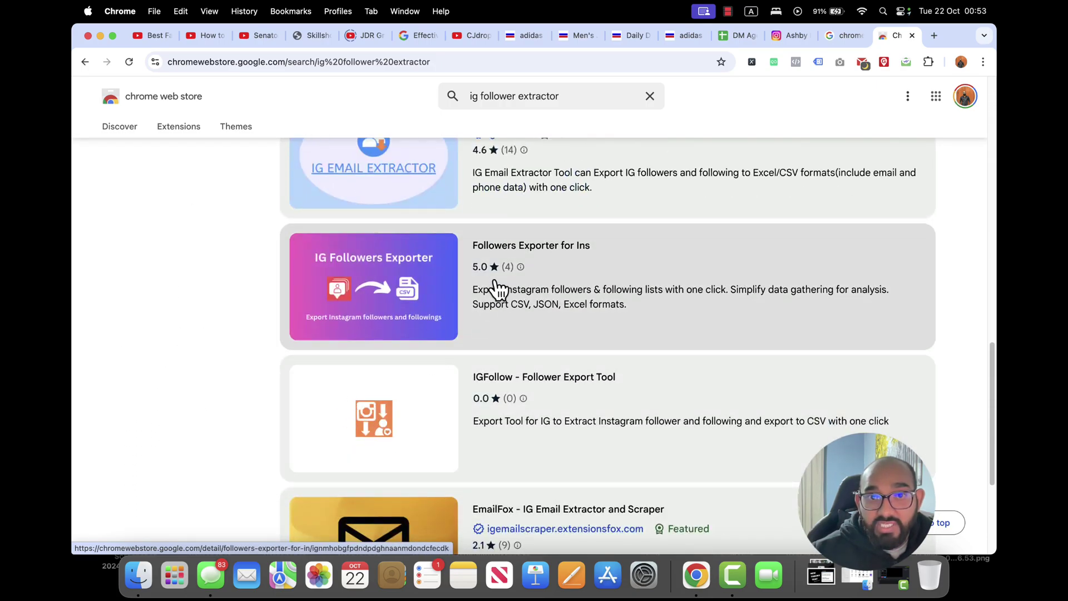
pyautogui.scroll(2, 286, 358)
pyautogui.scroll(-1, 488, 296)
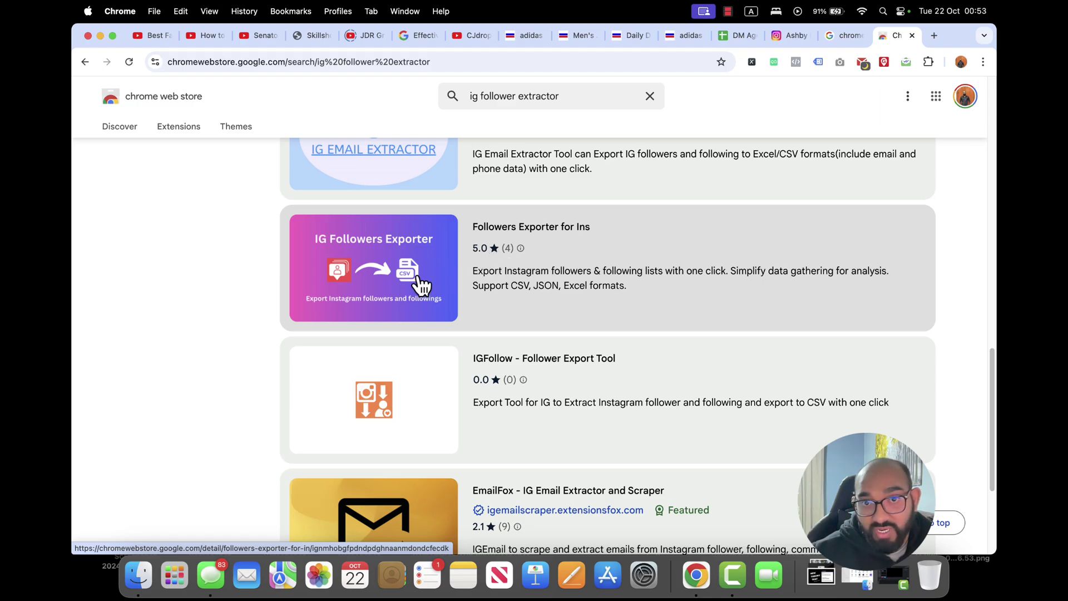
pyautogui.click(353, 266)
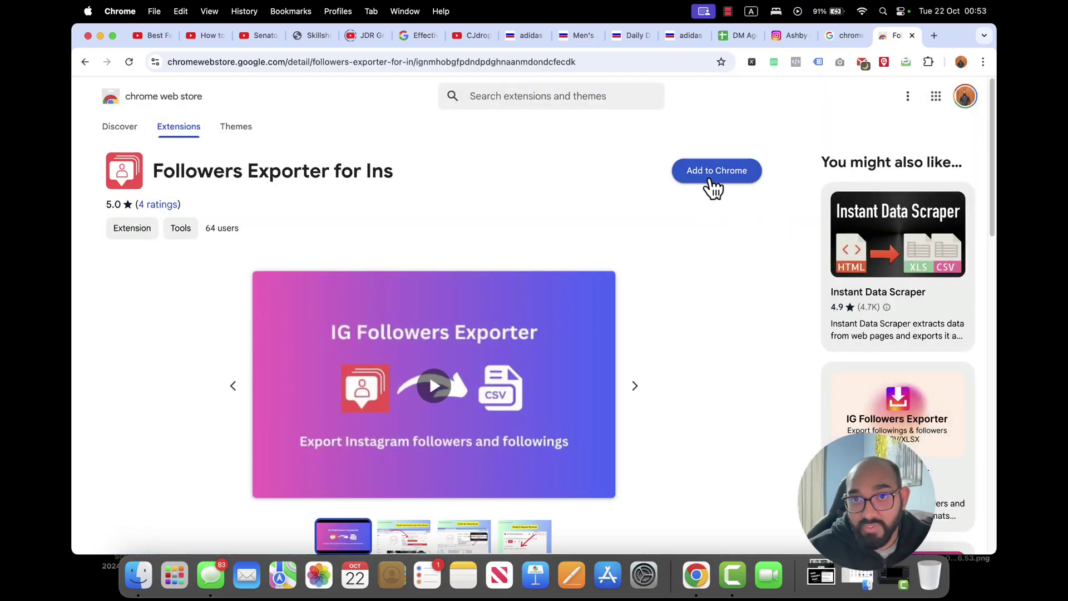
# Step: Add Followers Exporter for Ins to Chrome and pin it in the Extensions menu
pyautogui.click(713, 178)
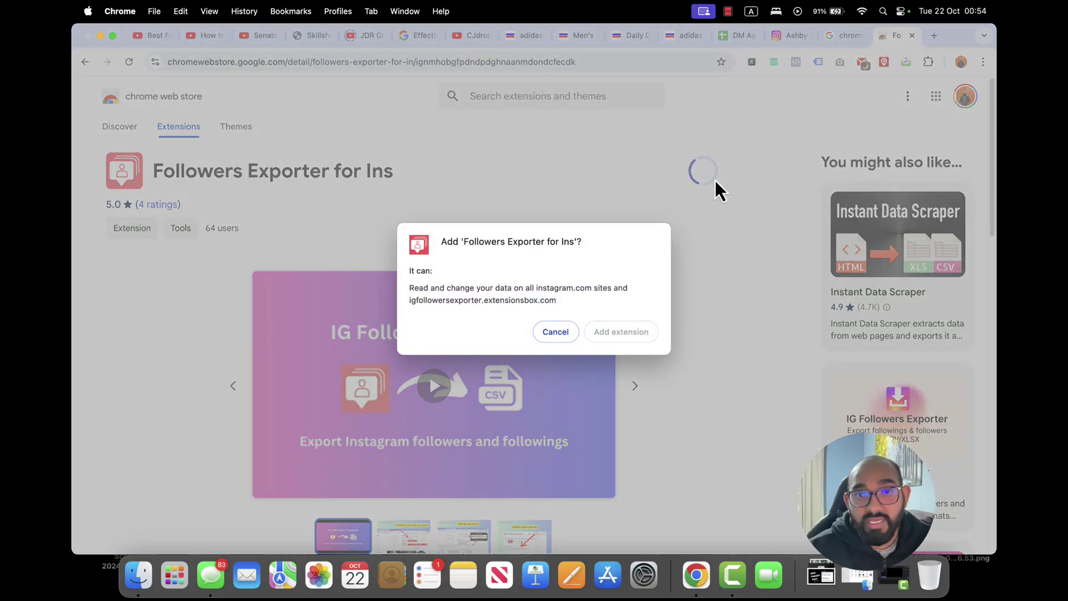
pyautogui.click(612, 334)
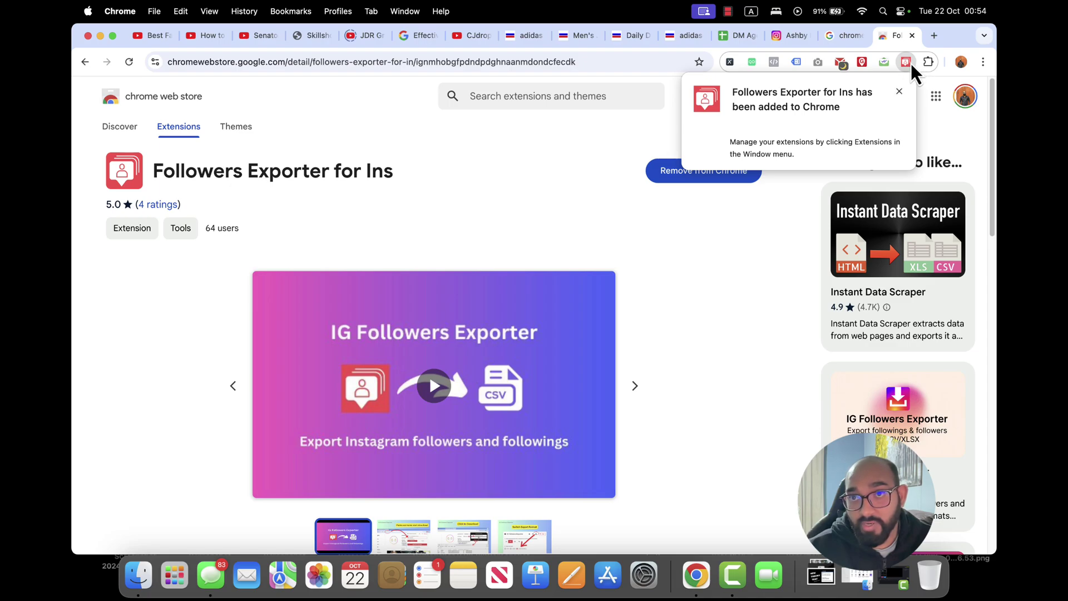
pyautogui.click(928, 63)
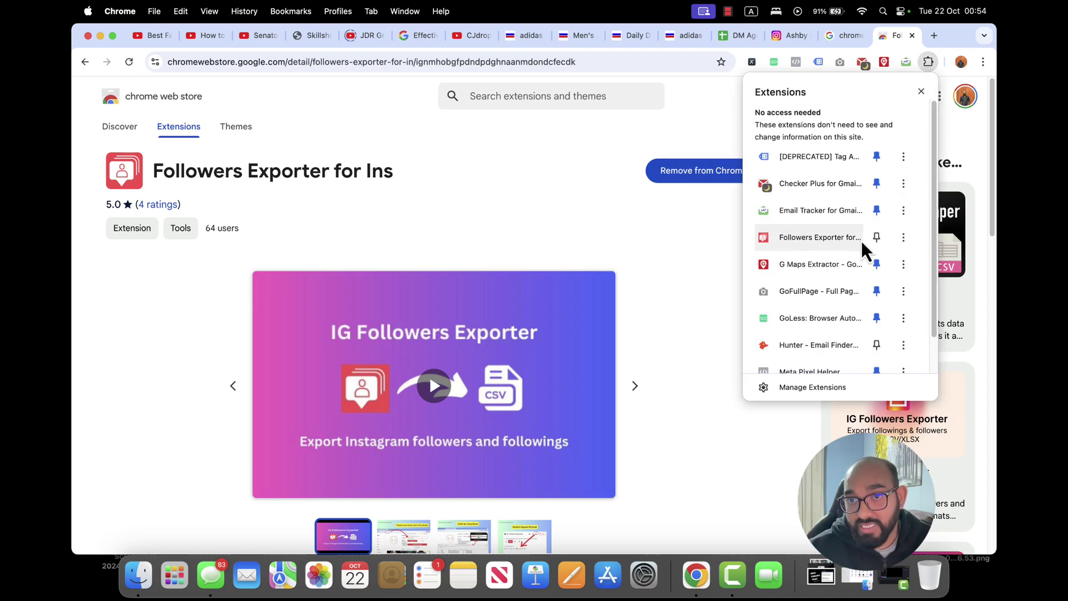
pyautogui.click(875, 238)
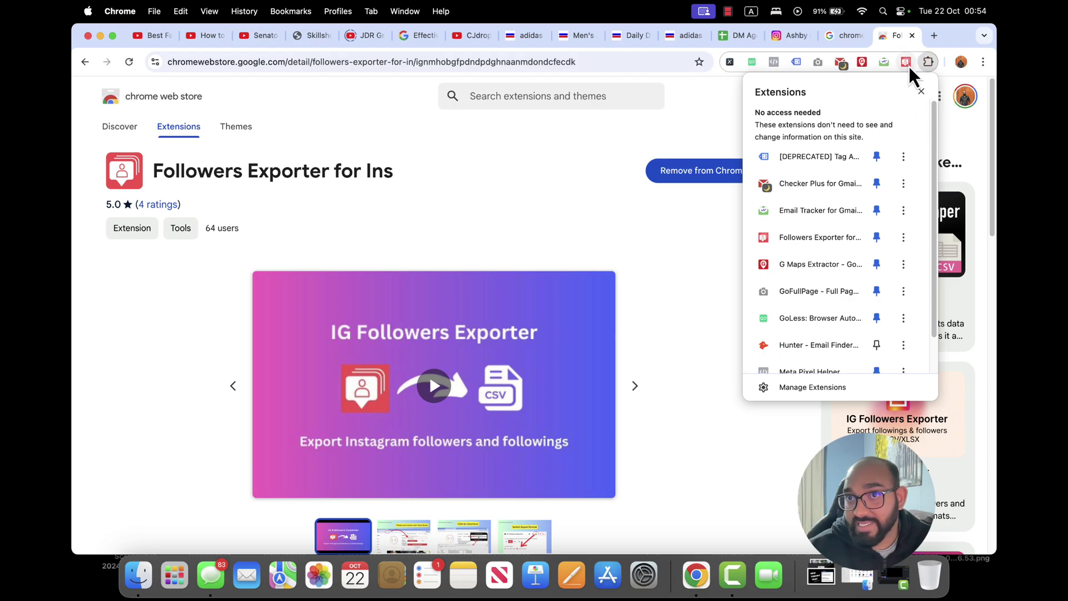
# Step: Close the extra tabs, reload the Instagram profile, and sign the exporter in with Google
pyautogui.click(912, 35)
pyautogui.click(914, 35)
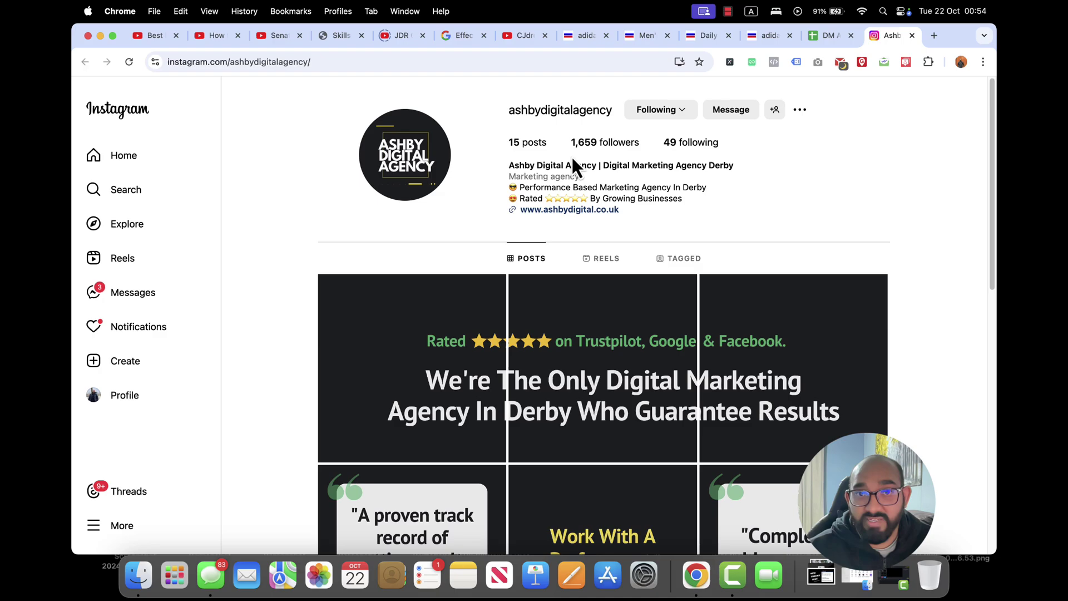
pyautogui.click(128, 62)
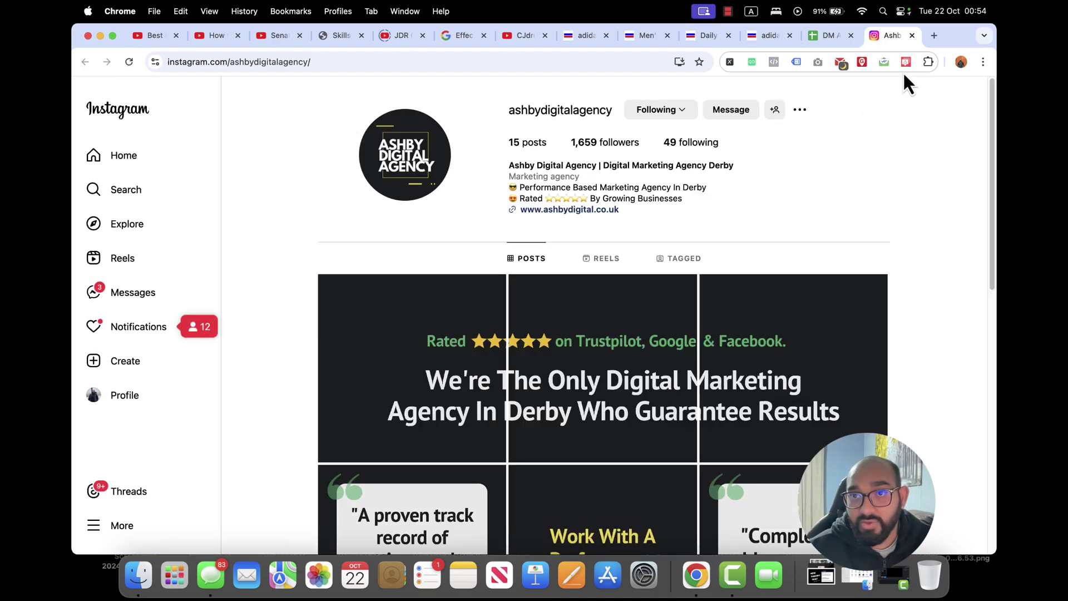
pyautogui.click(905, 62)
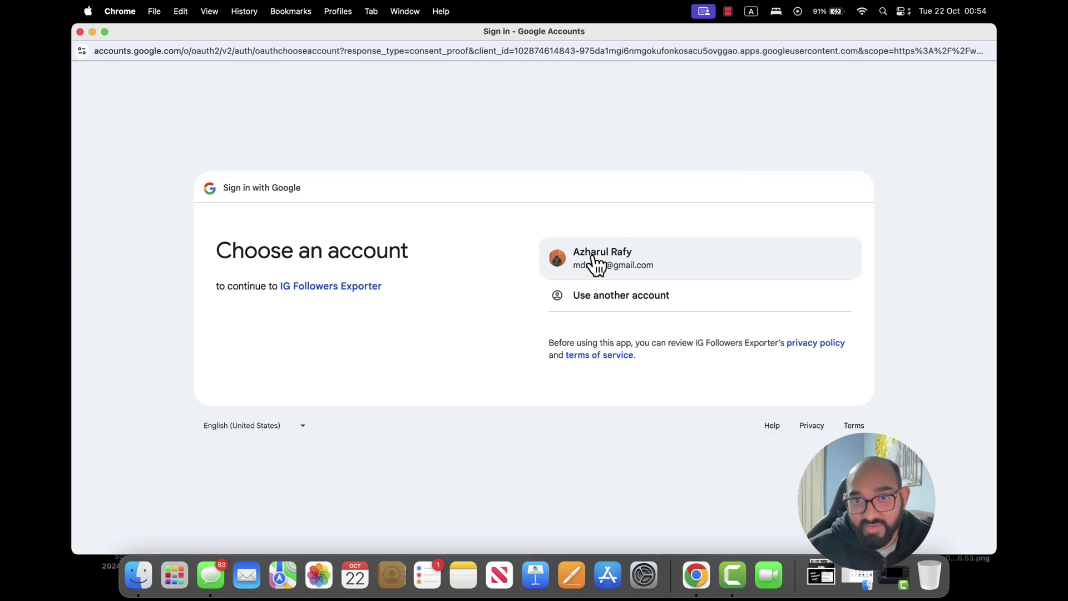
pyautogui.click(594, 261)
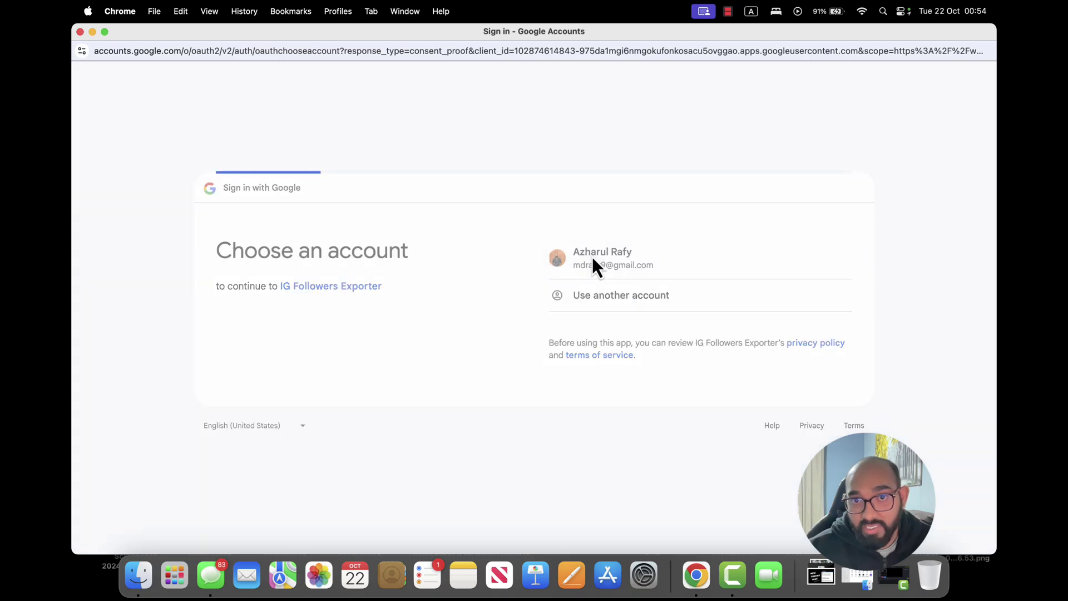
pyautogui.click(777, 371)
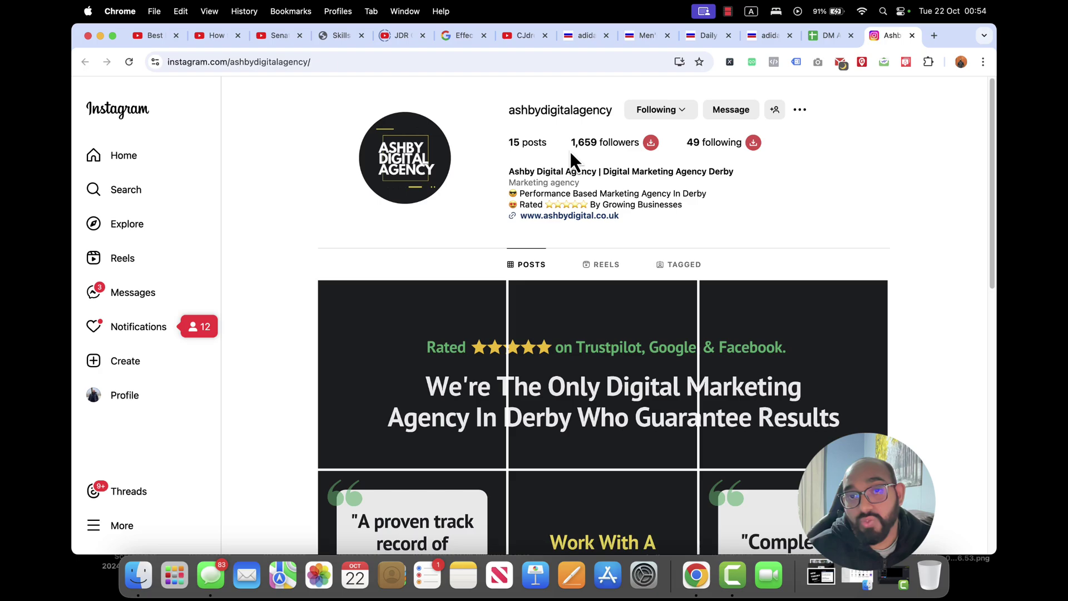
# Step: Extract ashbydigitalagency's followers with the exporter until the free 500-follower limit is reached
pyautogui.click(651, 143)
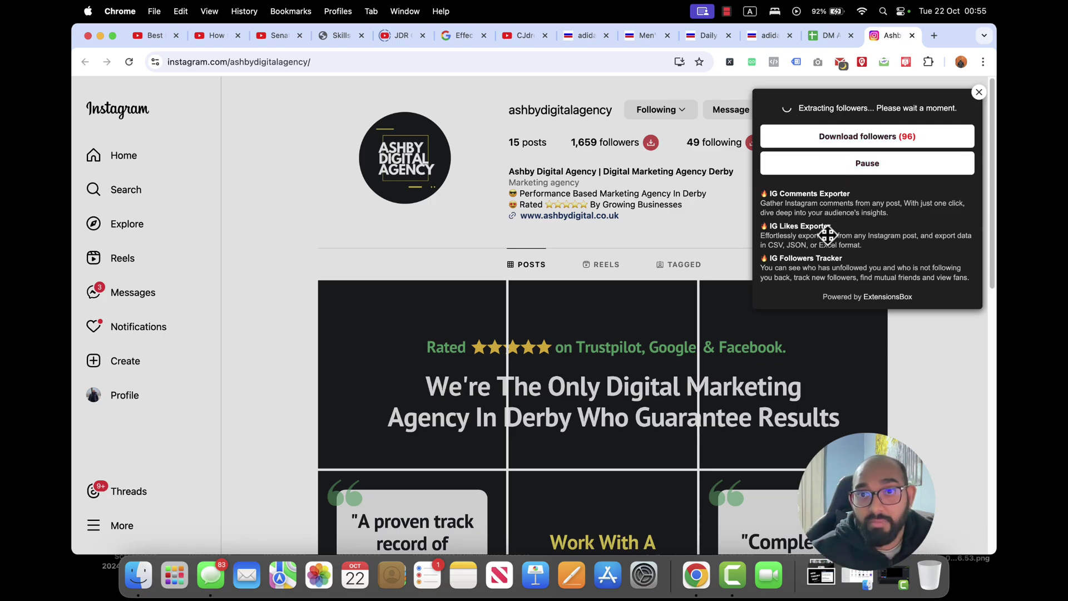
pyautogui.scroll(-3, 868, 236)
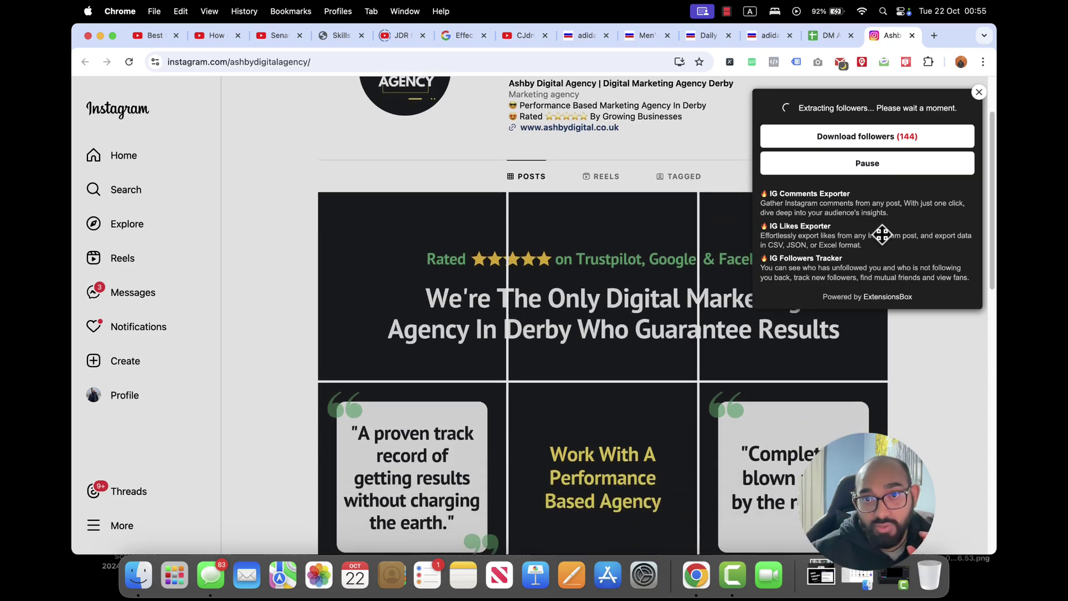
pyautogui.scroll(3, 881, 234)
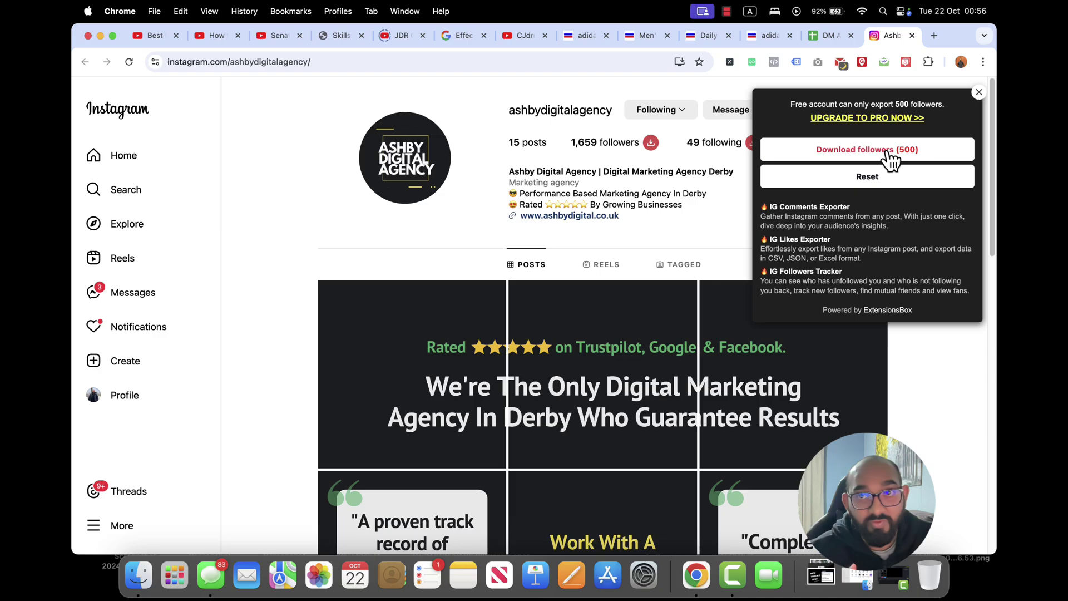
pyautogui.click(848, 156)
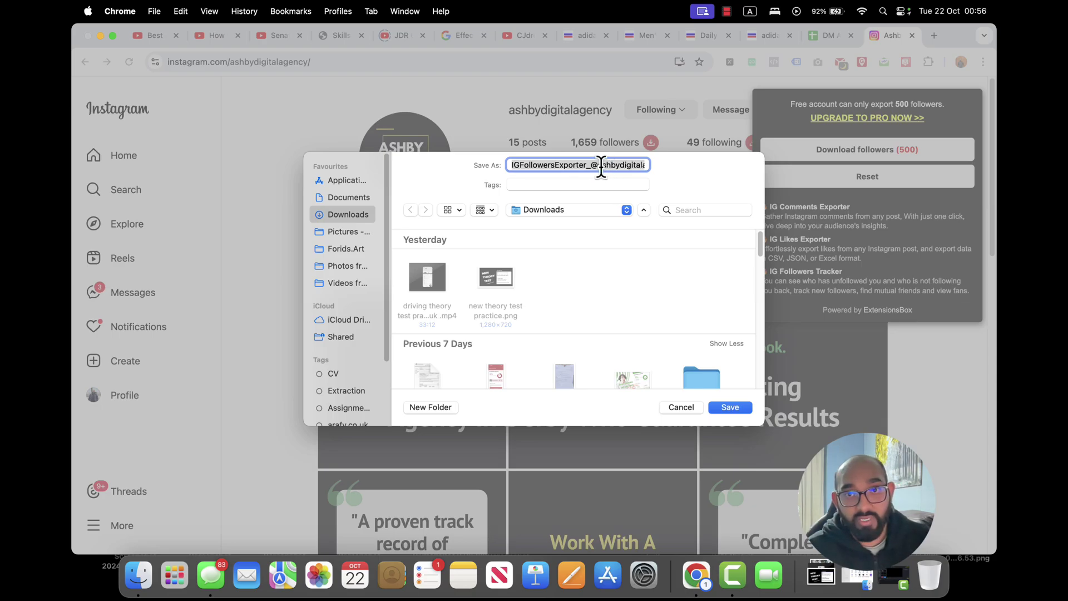
pyautogui.moveTo(592, 164); pyautogui.dragTo(508, 164)
pyautogui.press('BackSpace')
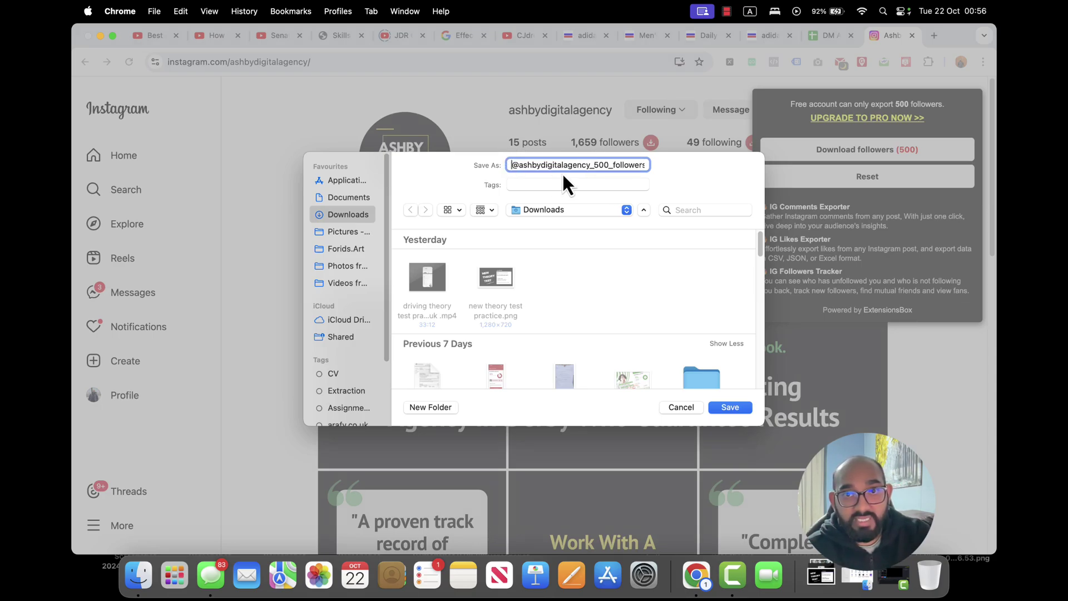
pyautogui.moveTo(615, 163)
pyautogui.mouseDown()
pyautogui.moveTo(692, 164)
pyautogui.moveTo(631, 164)
pyautogui.mouseUp()
pyautogui.press('BackSpace')
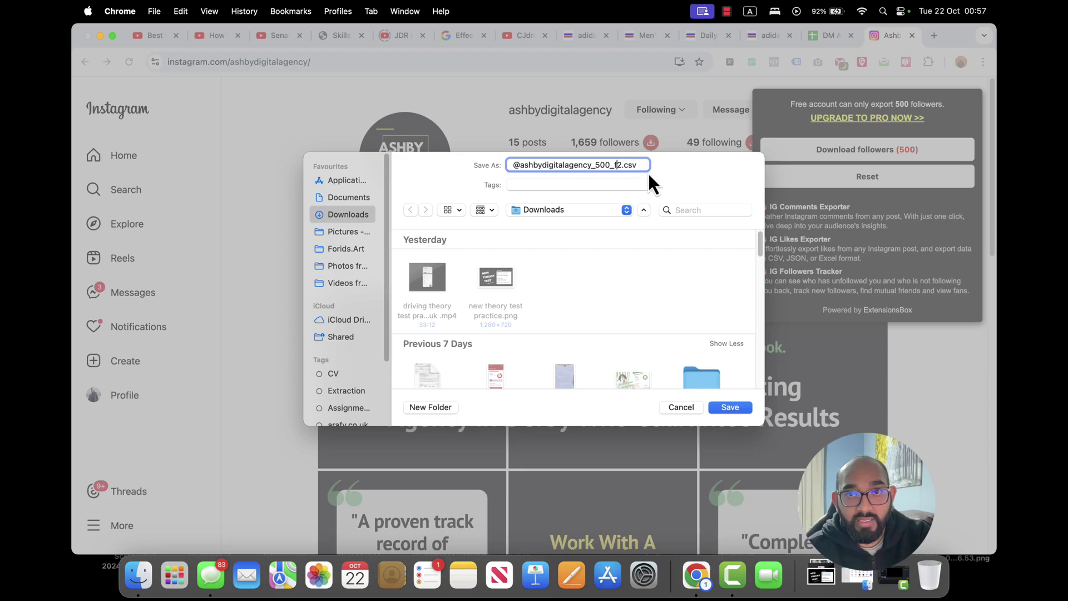
pyautogui.press('BackSpace')
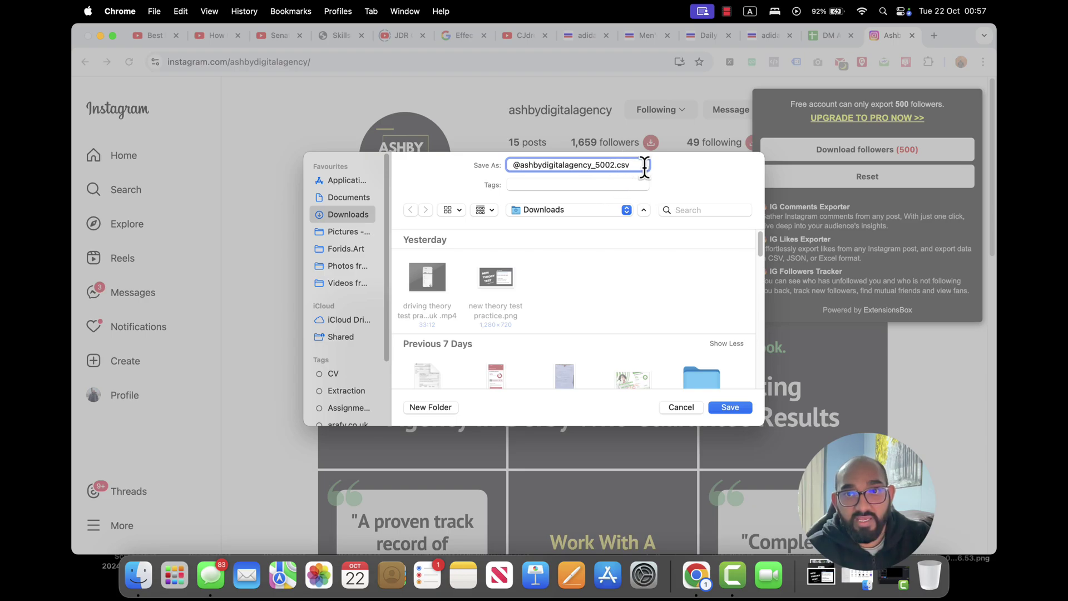
pyautogui.press('BackSpace')
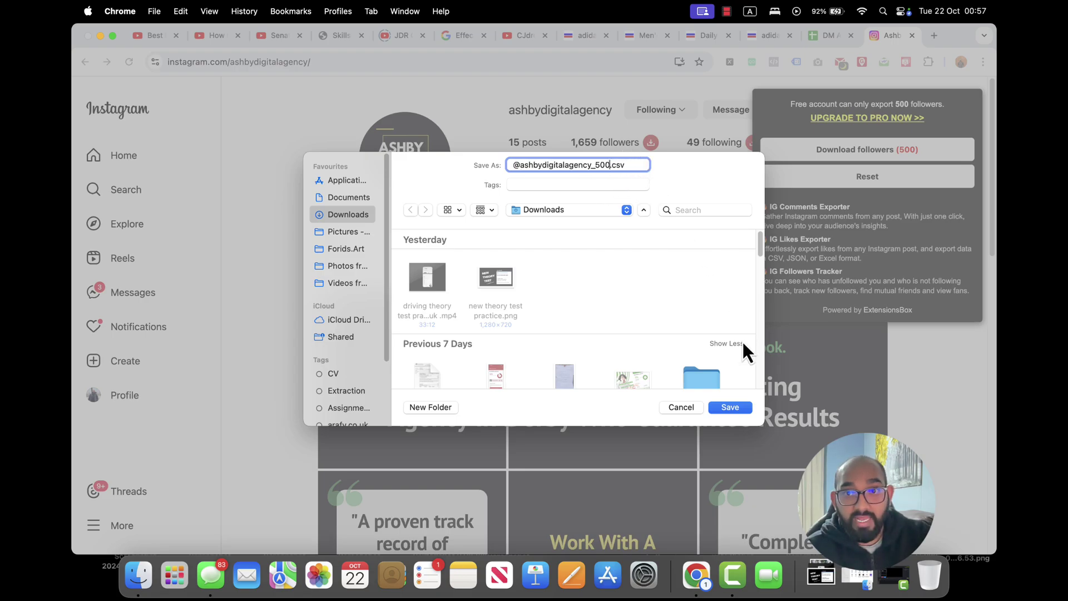
pyautogui.click(728, 406)
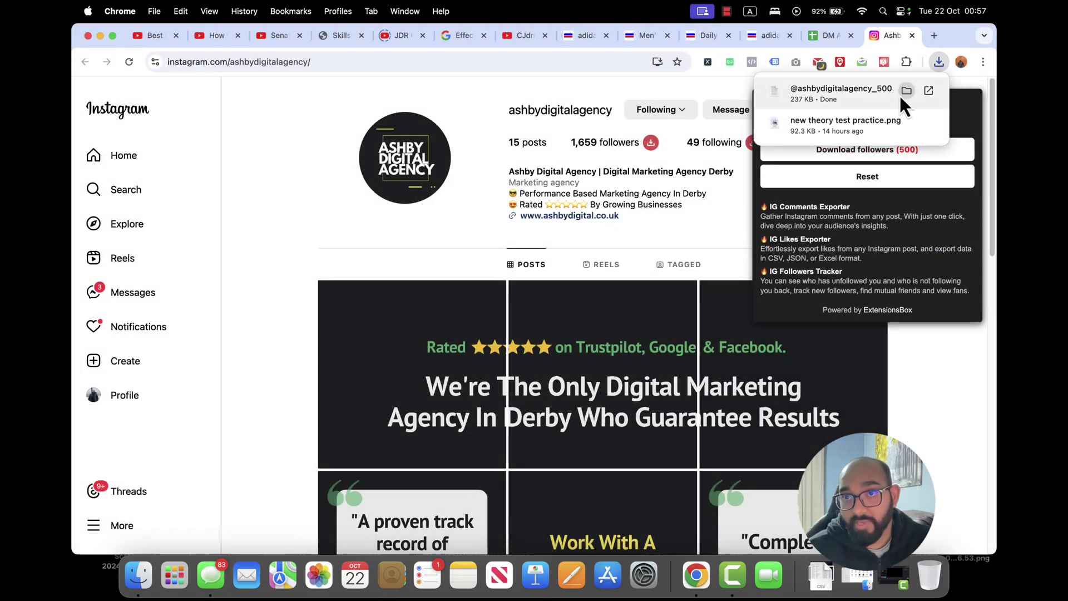
# Step: Switch to the Ashby Digital sheet of DM Agency Followers - Derby and select A2
pyautogui.click(826, 35)
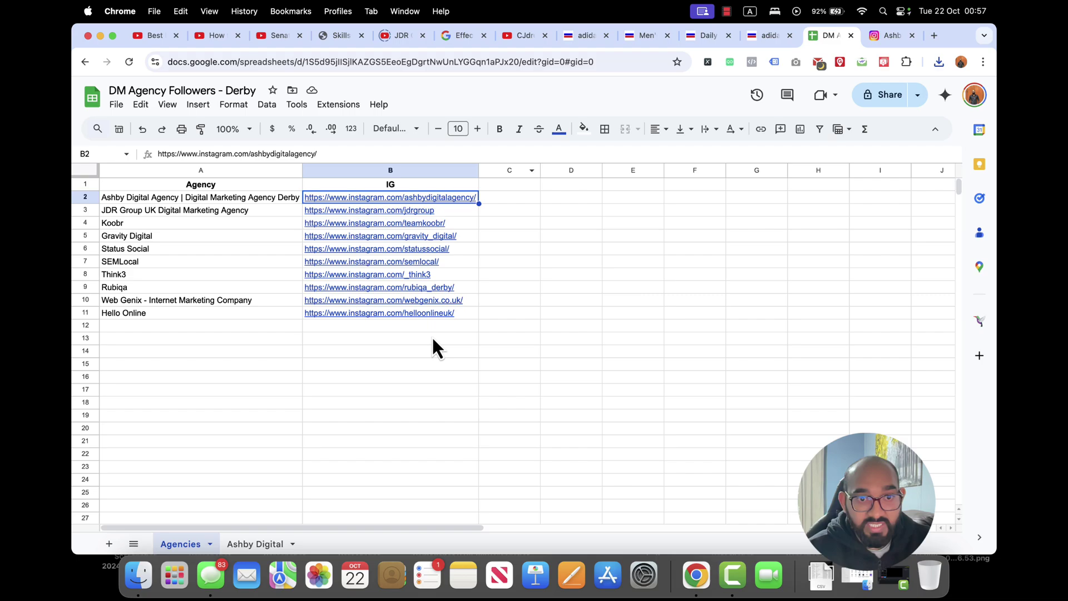
pyautogui.click(252, 542)
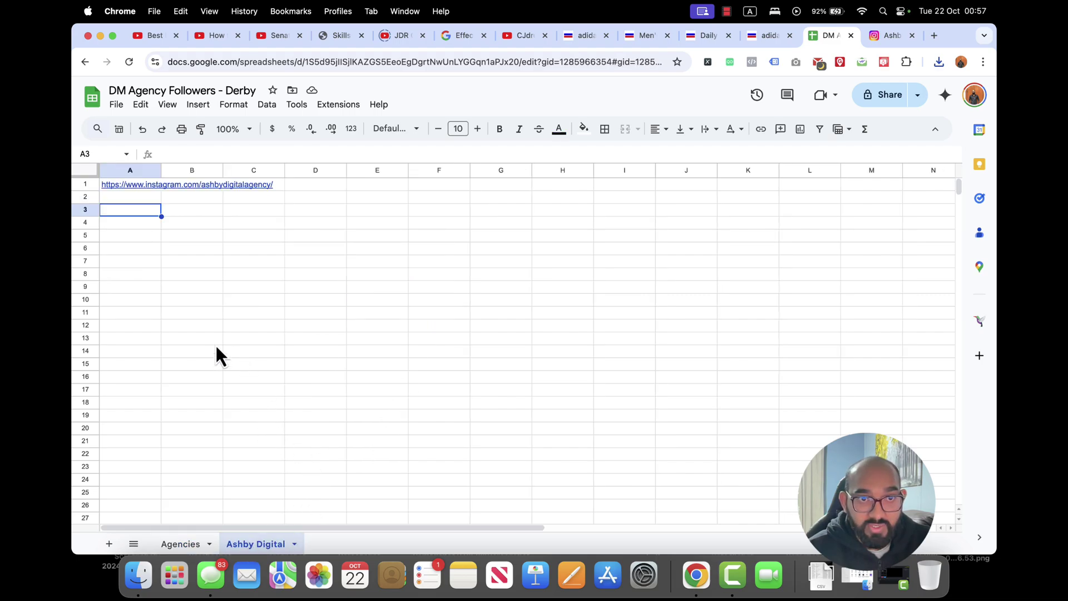
pyautogui.click(127, 198)
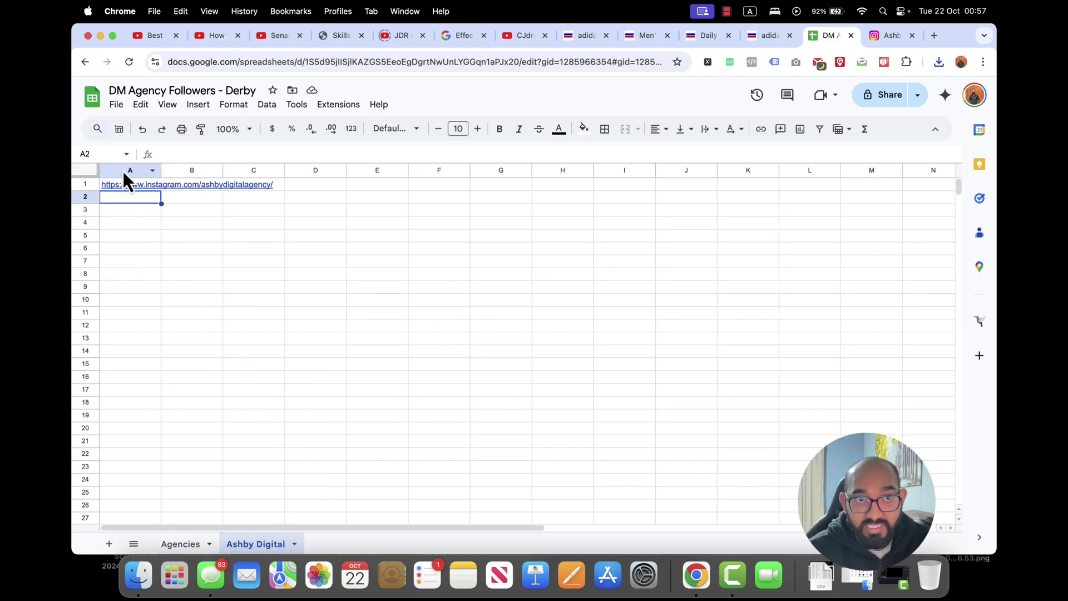
pyautogui.click(117, 106)
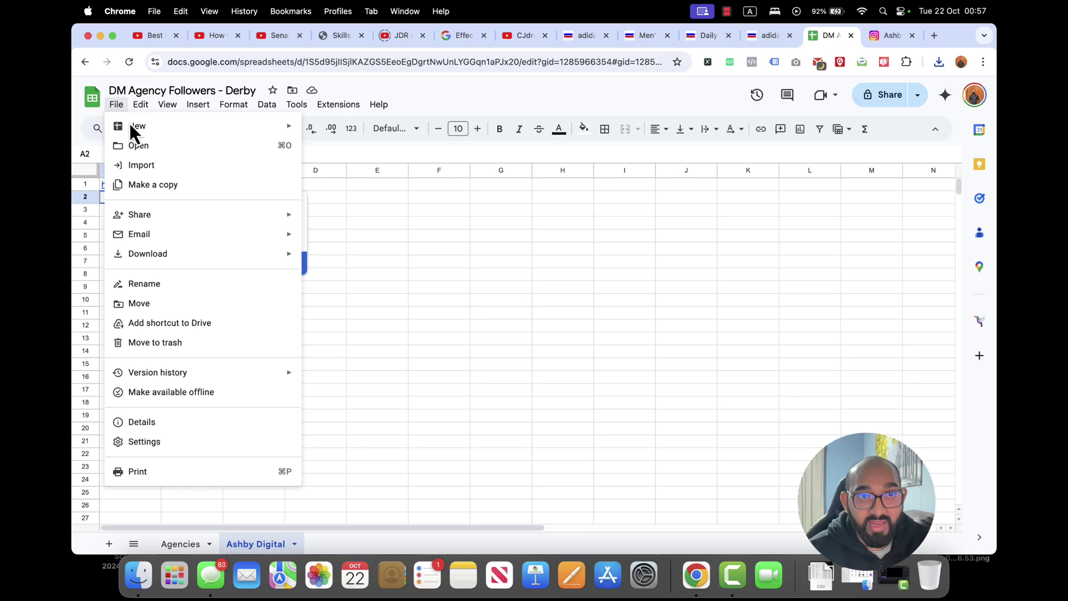
pyautogui.click(152, 165)
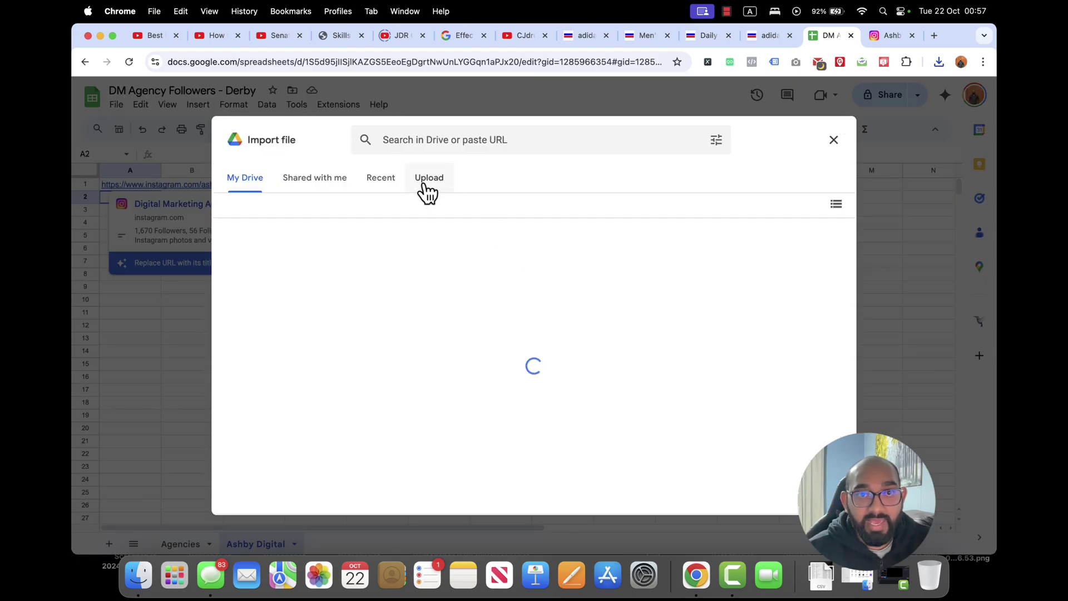
pyautogui.click(426, 186)
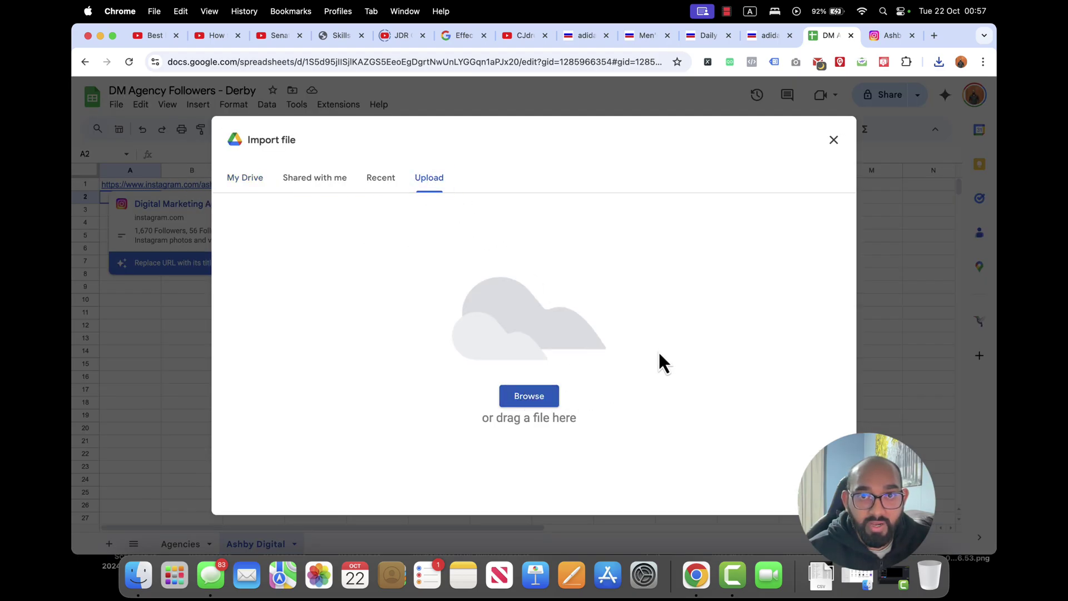
pyautogui.click(529, 395)
pyautogui.click(358, 154)
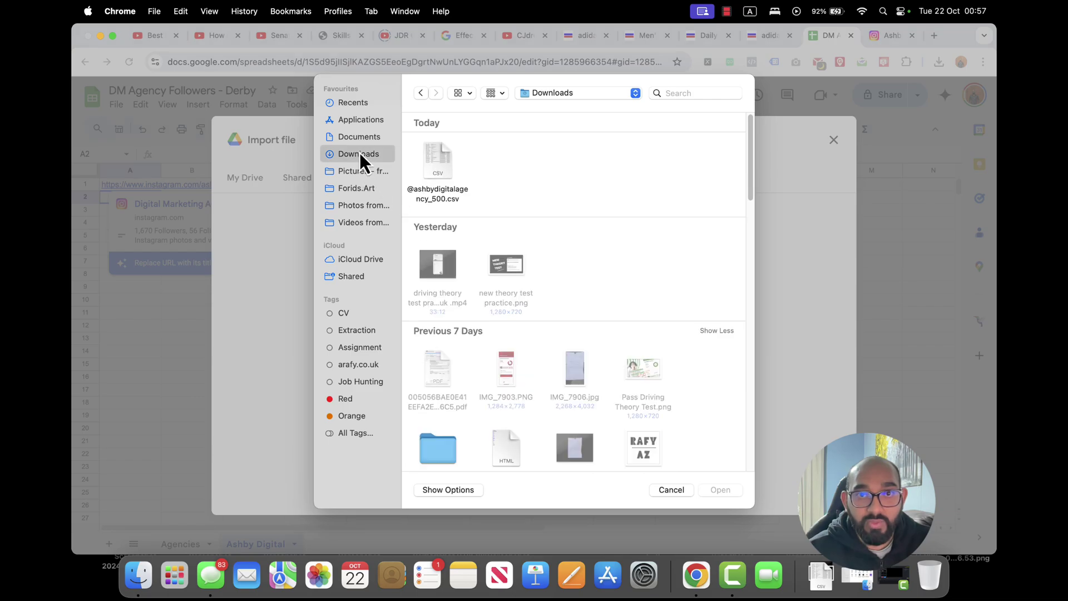
pyautogui.click(451, 168)
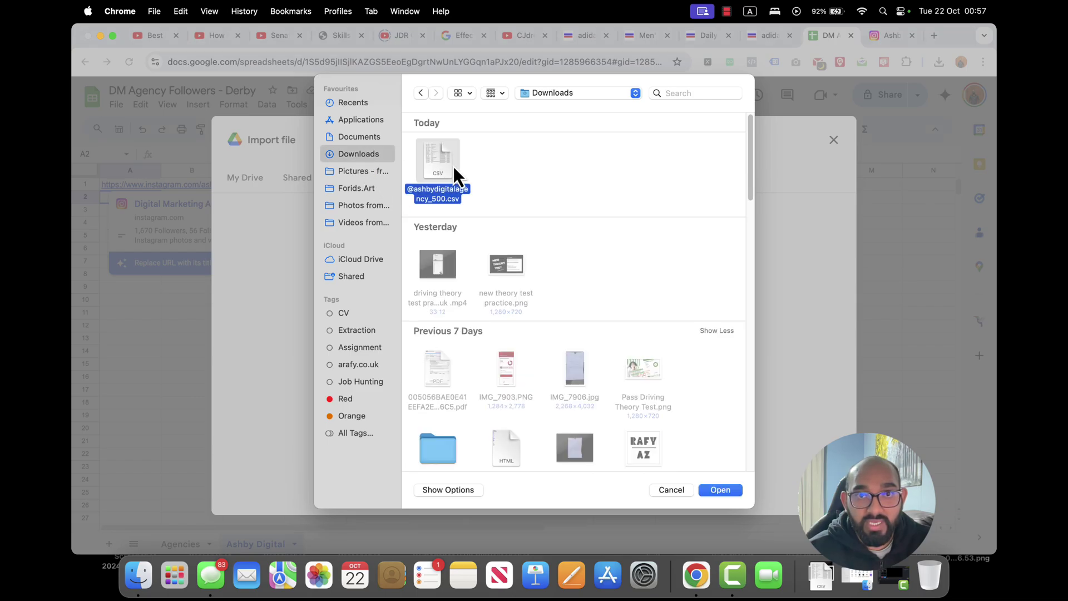
pyautogui.click(719, 490)
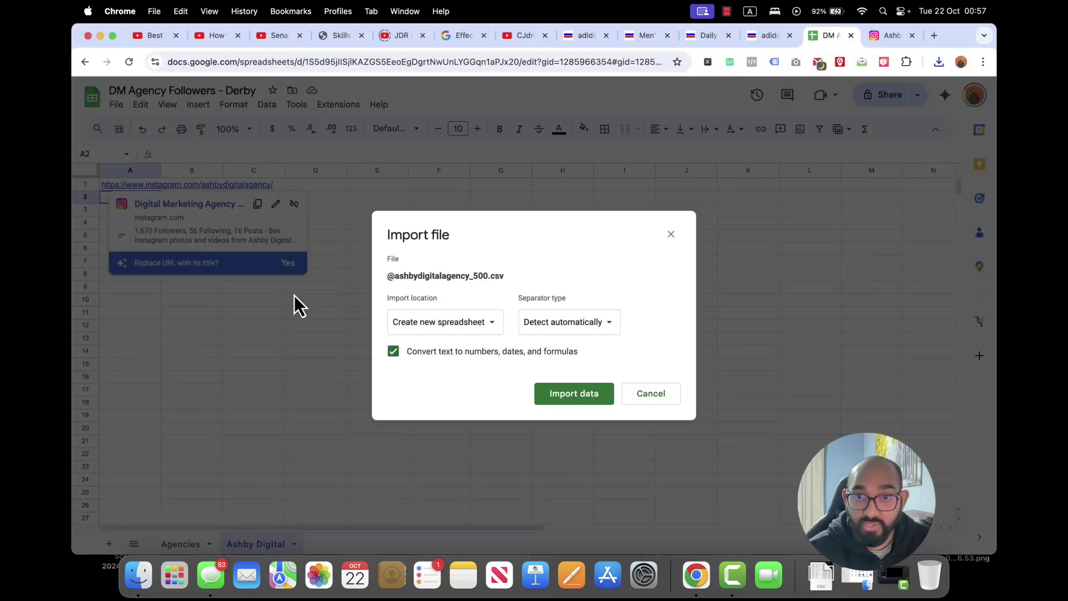
pyautogui.click(437, 328)
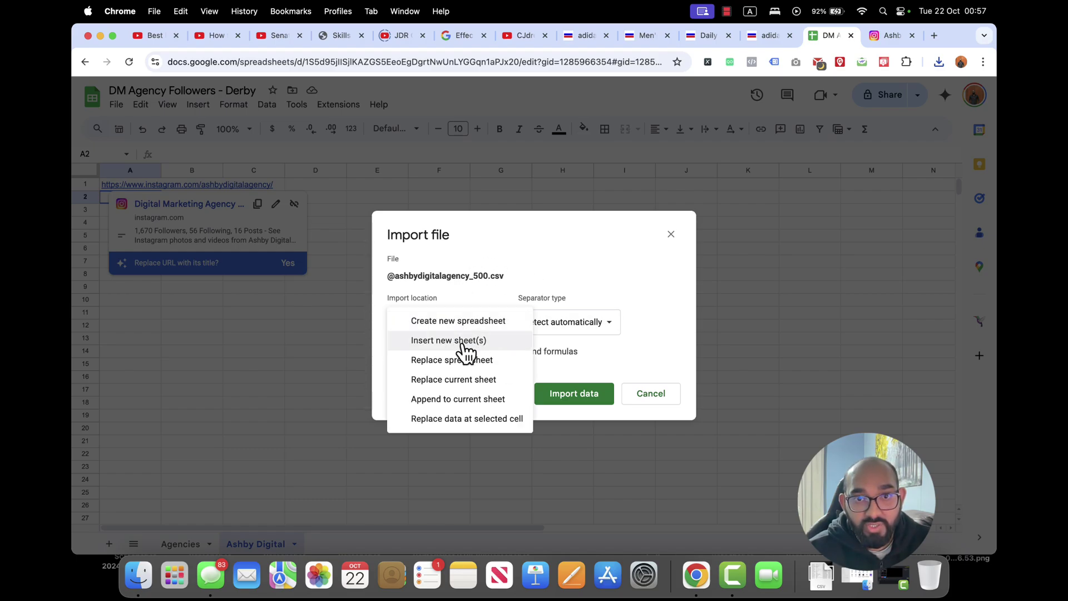
pyautogui.click(466, 361)
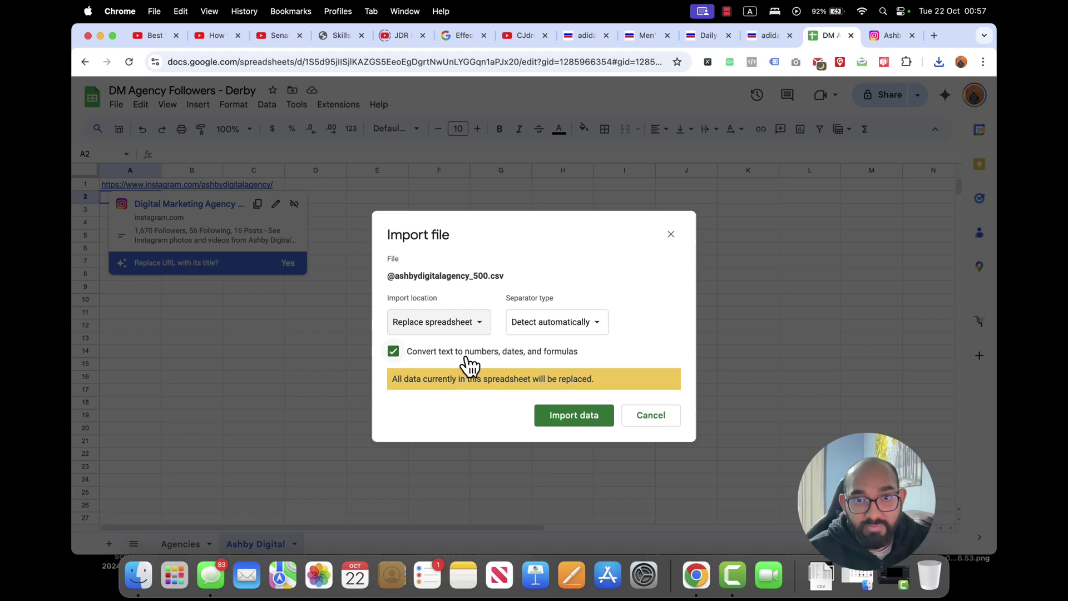
pyautogui.click(571, 423)
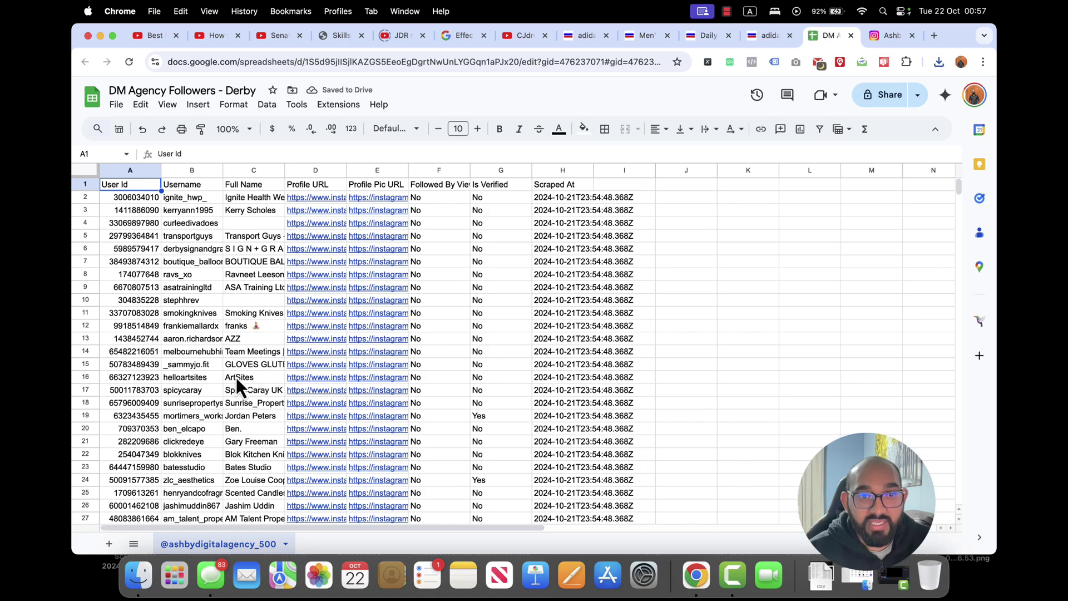
# Step: Widen the Username column so the names fit
pyautogui.click(186, 199)
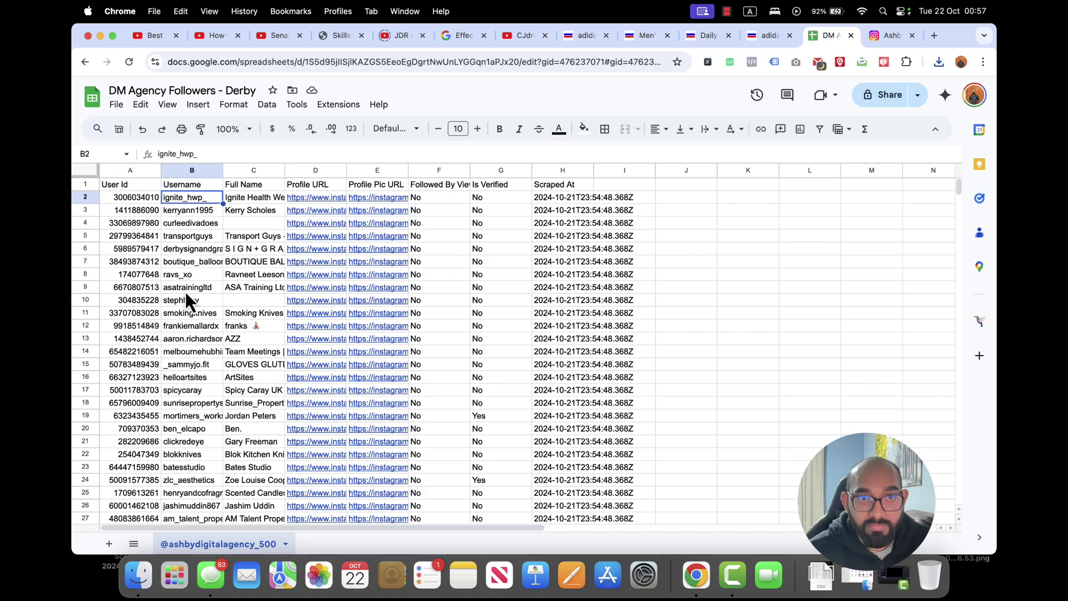
pyautogui.scroll(-10, 222, 483)
pyautogui.scroll(-5, 217, 445)
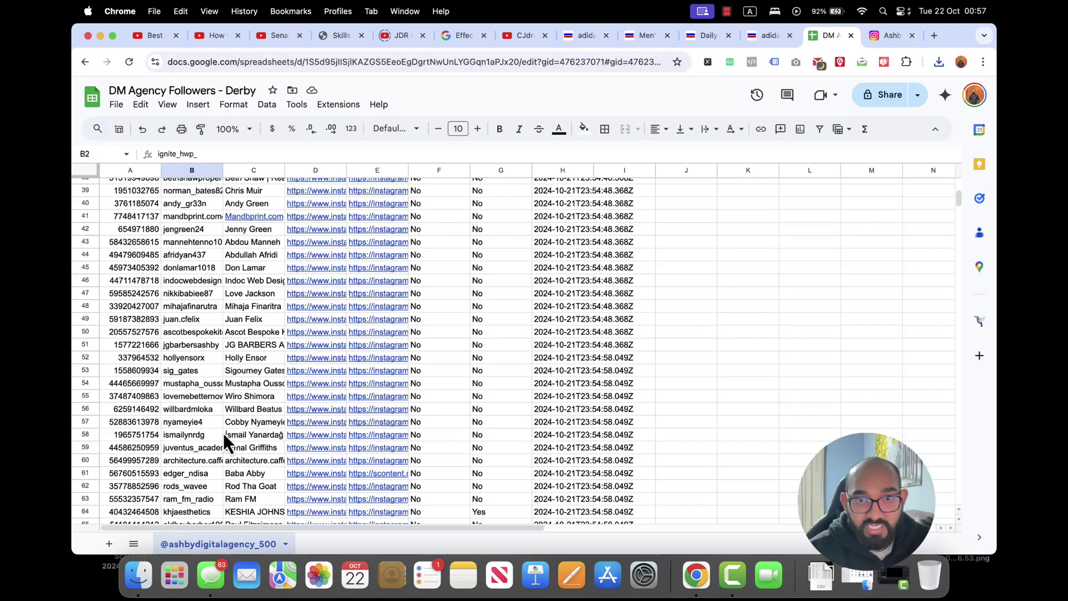
pyautogui.scroll(14, 219, 369)
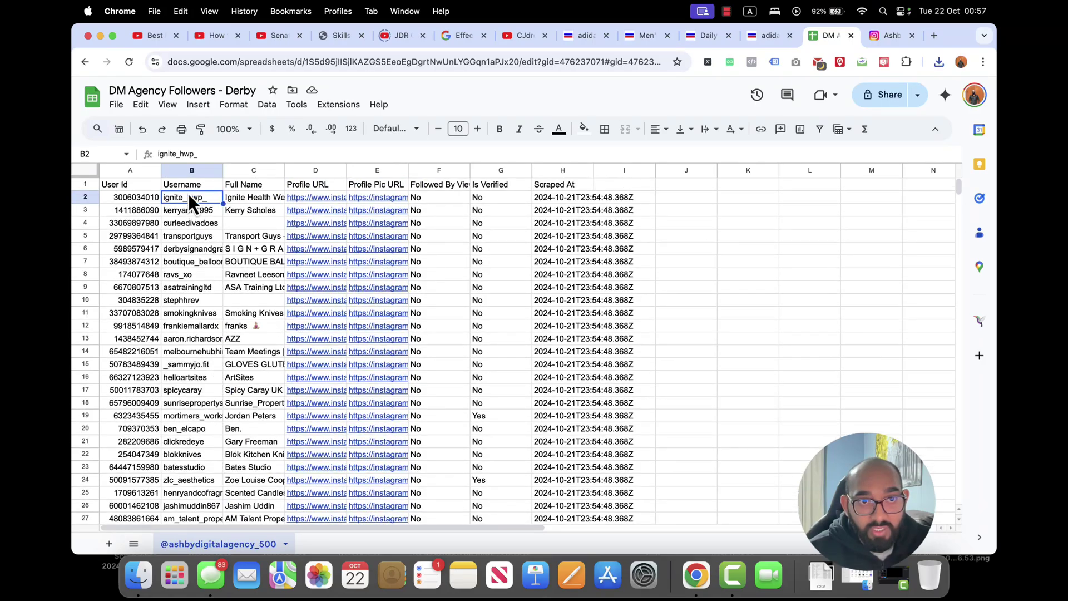
pyautogui.moveTo(222, 170); pyautogui.dragTo(668, 170)
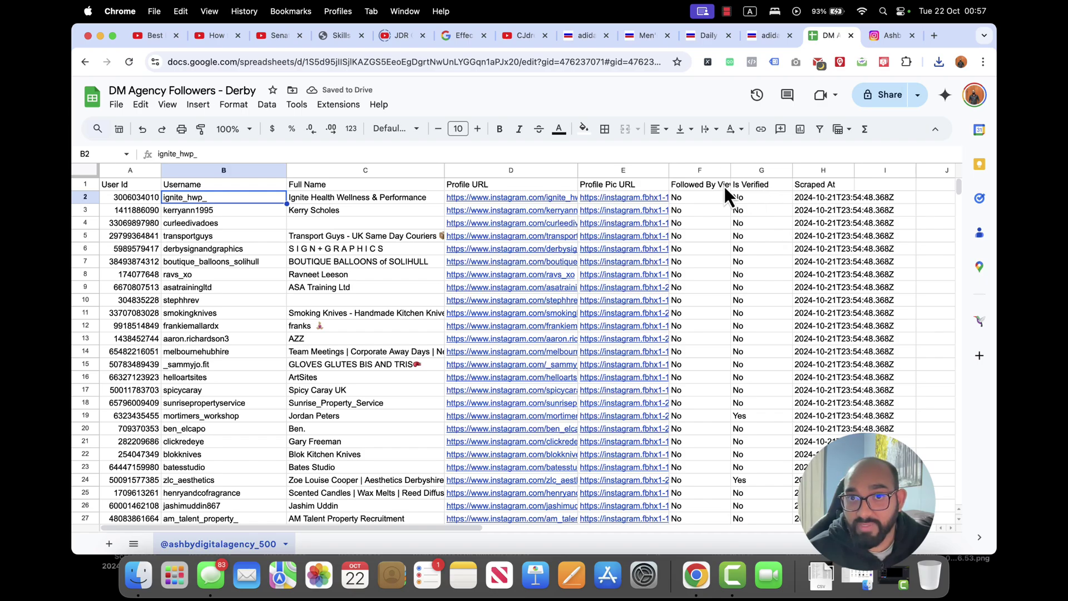
# Step: Clear the Followed By Viewer through Scraped At columns and delete the Profile Pic URL column
pyautogui.moveTo(702, 172); pyautogui.dragTo(860, 172)
pyautogui.rightClick(829, 175)
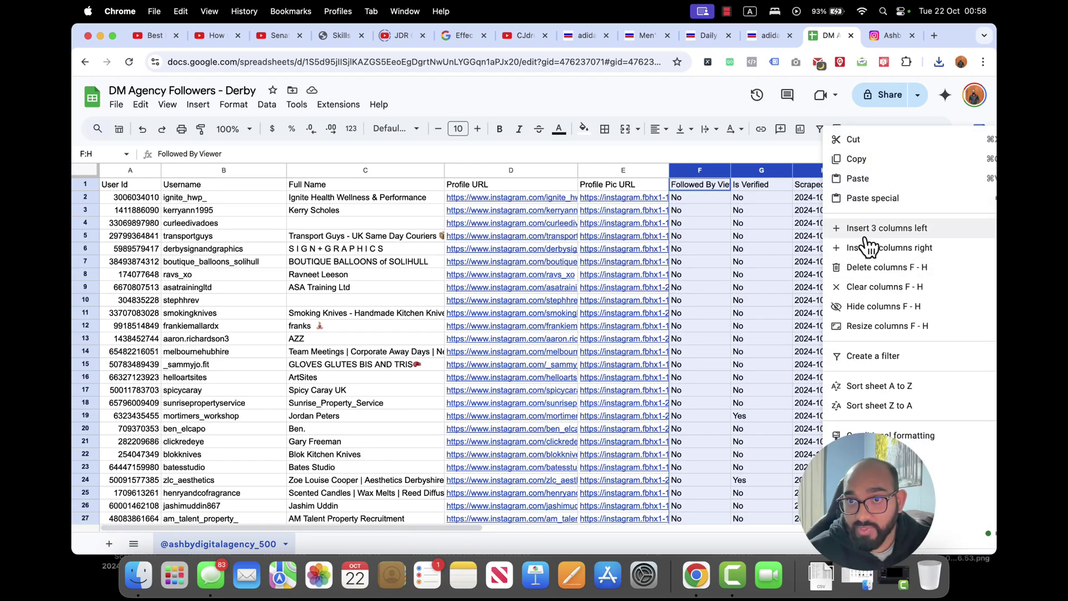
pyautogui.click(871, 286)
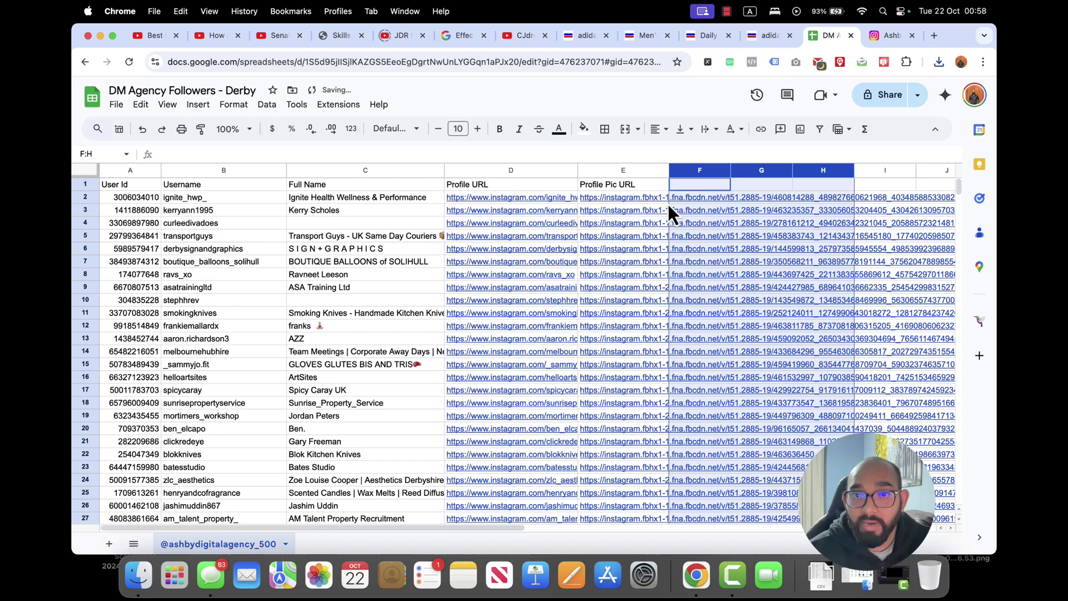
pyautogui.click(617, 172)
pyautogui.rightClick(624, 172)
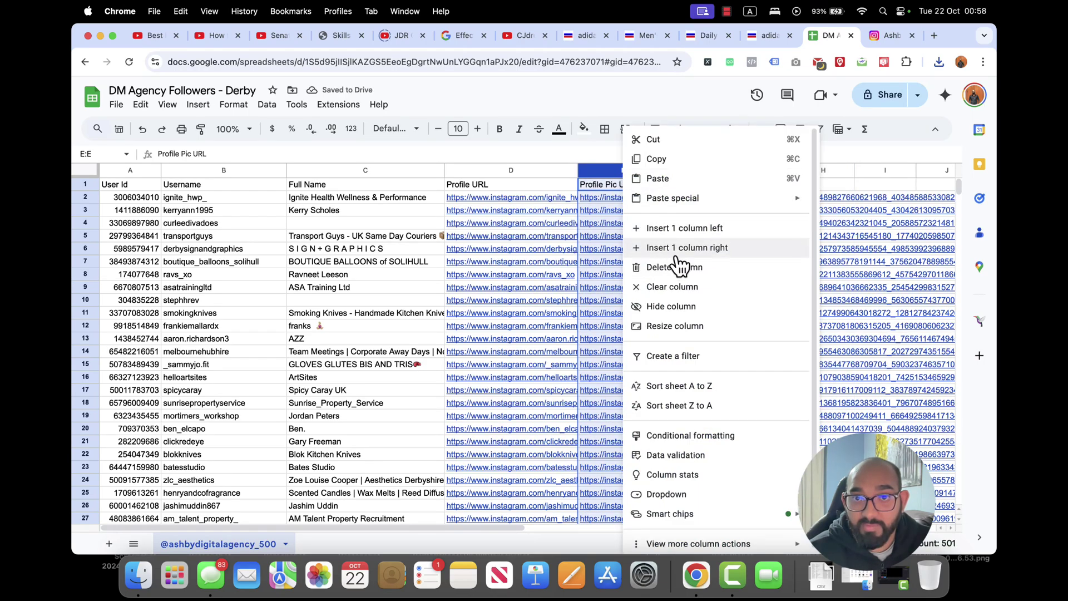
pyautogui.click(695, 269)
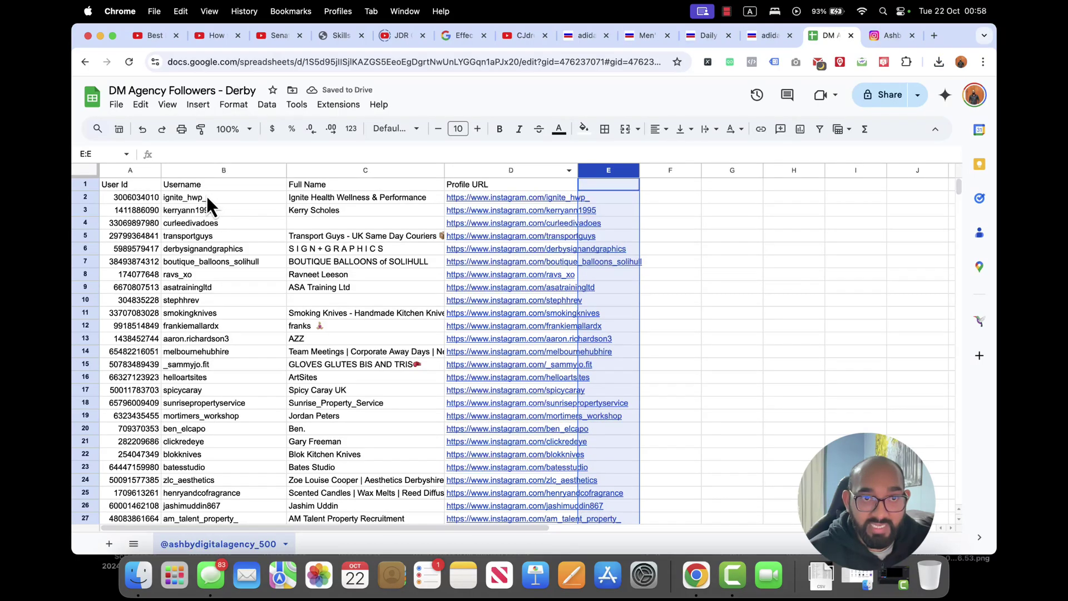
pyautogui.scroll(-20, 423, 371)
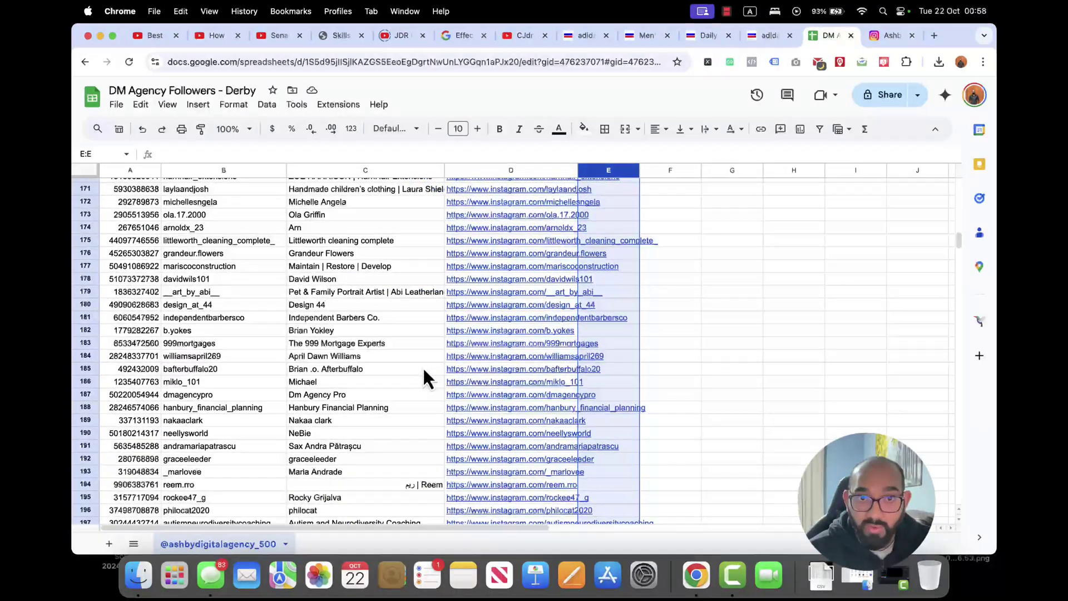
pyautogui.scroll(-20, 425, 365)
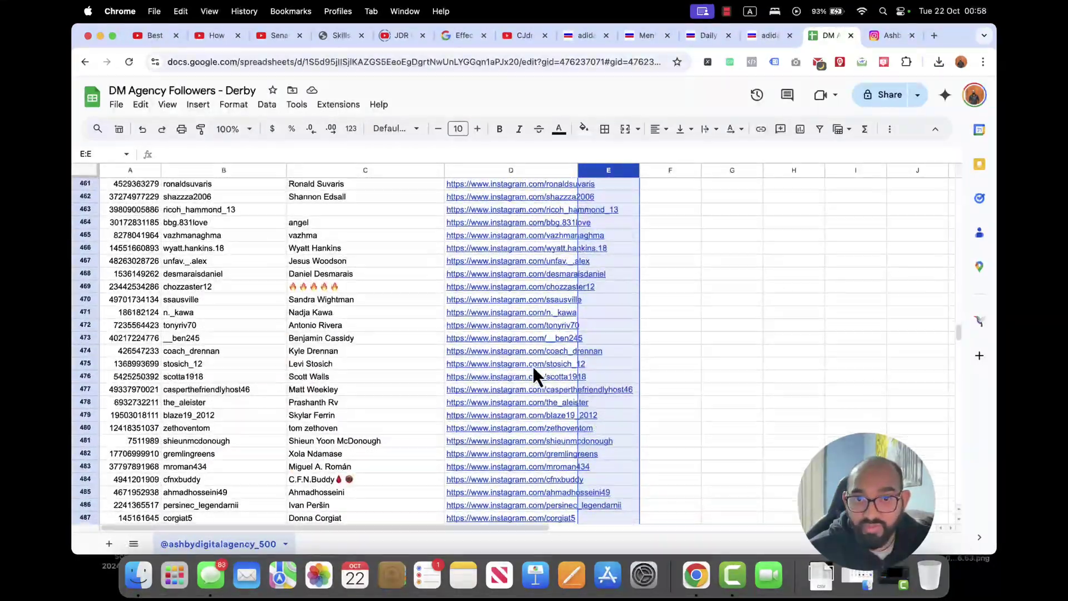
pyautogui.scroll(12, 544, 402)
pyautogui.scroll(-5, 389, 360)
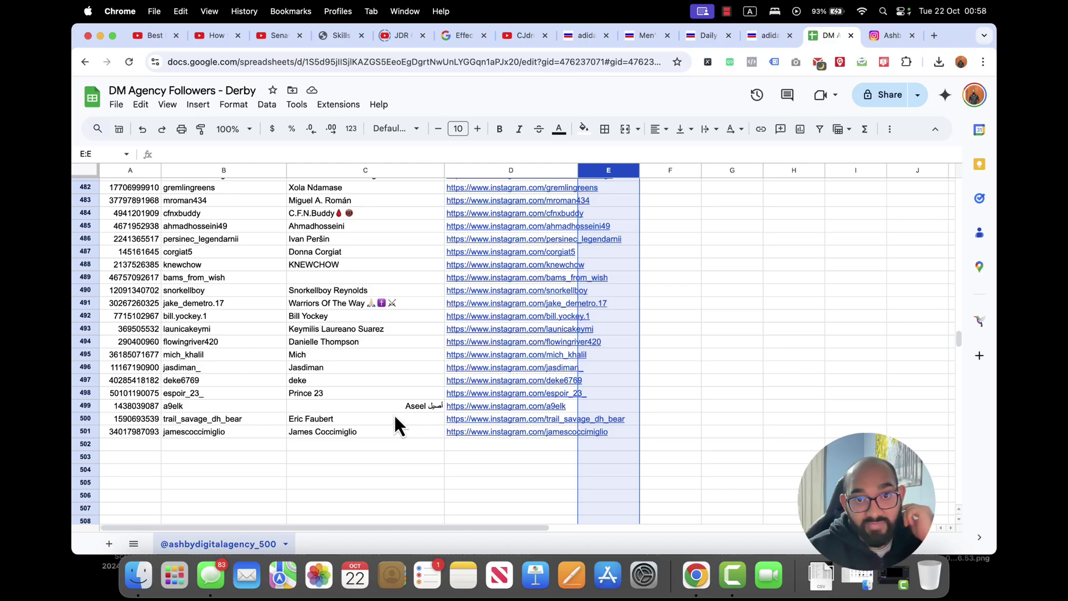
pyautogui.scroll(20, 395, 411)
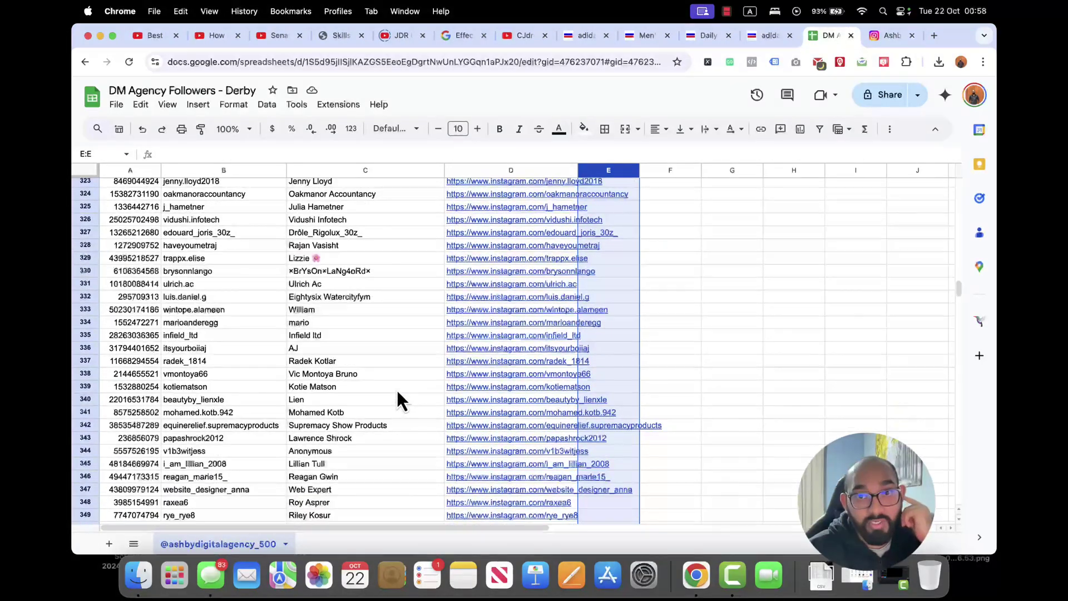
pyautogui.scroll(20, 397, 391)
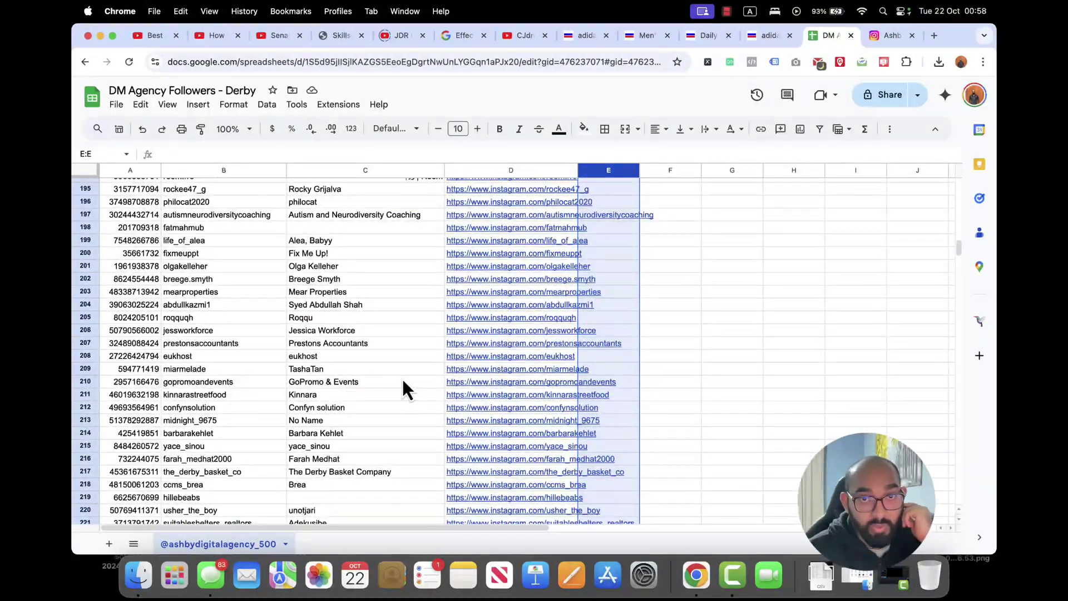
pyautogui.scroll(19, 403, 382)
pyautogui.scroll(15, 405, 374)
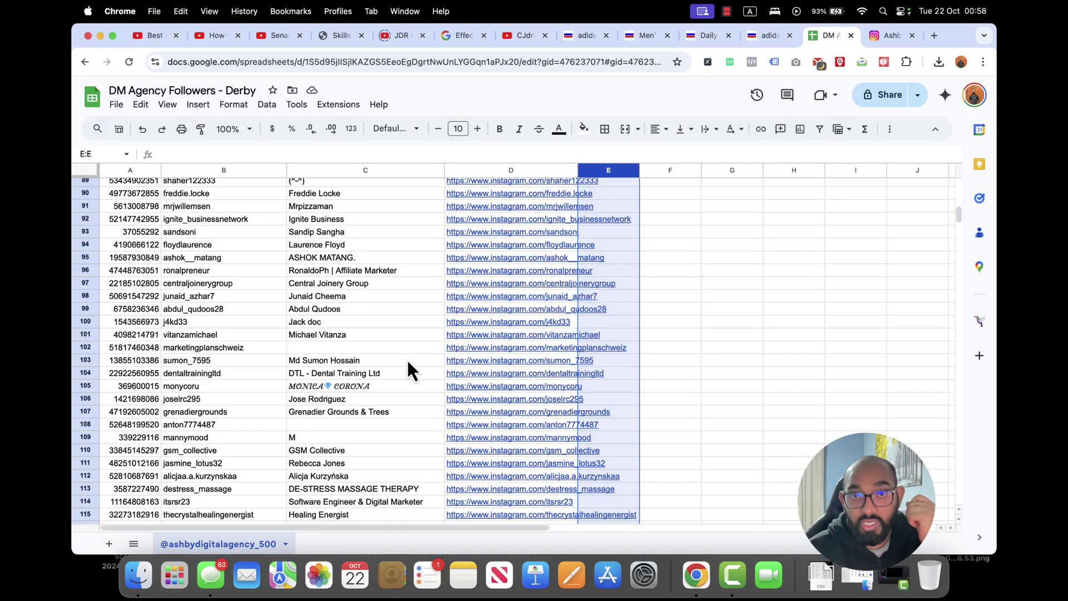
pyautogui.moveTo(521, 258)
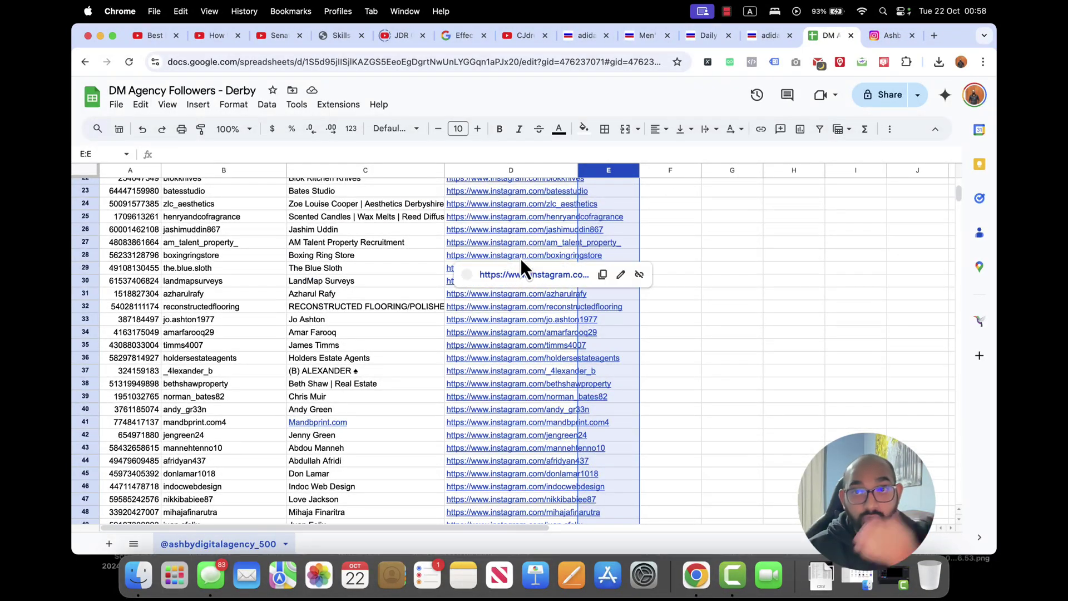
pyautogui.scroll(5, 550, 201)
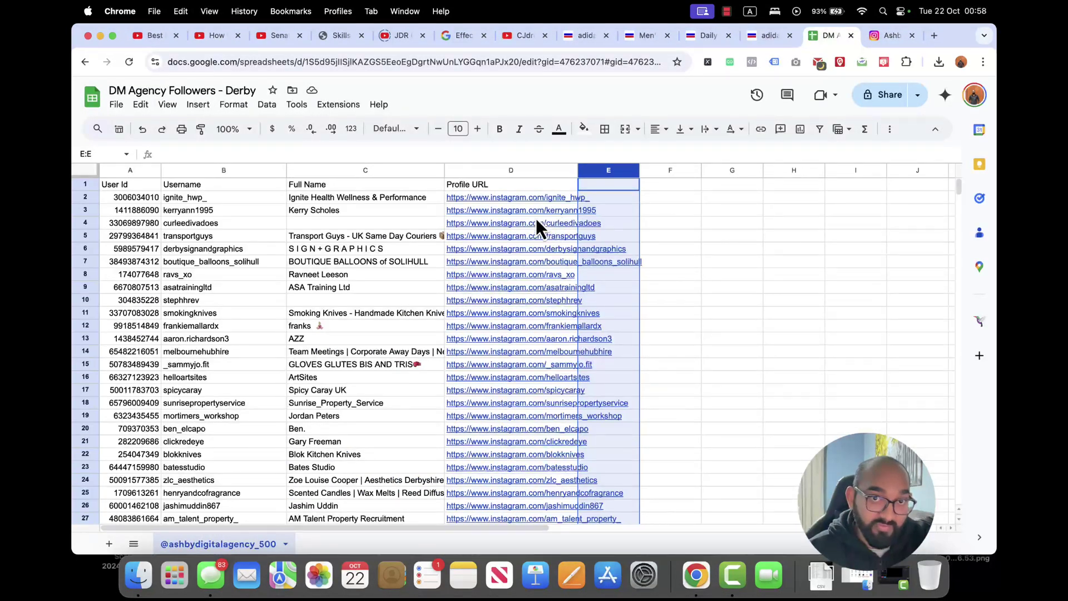
pyautogui.click(529, 198)
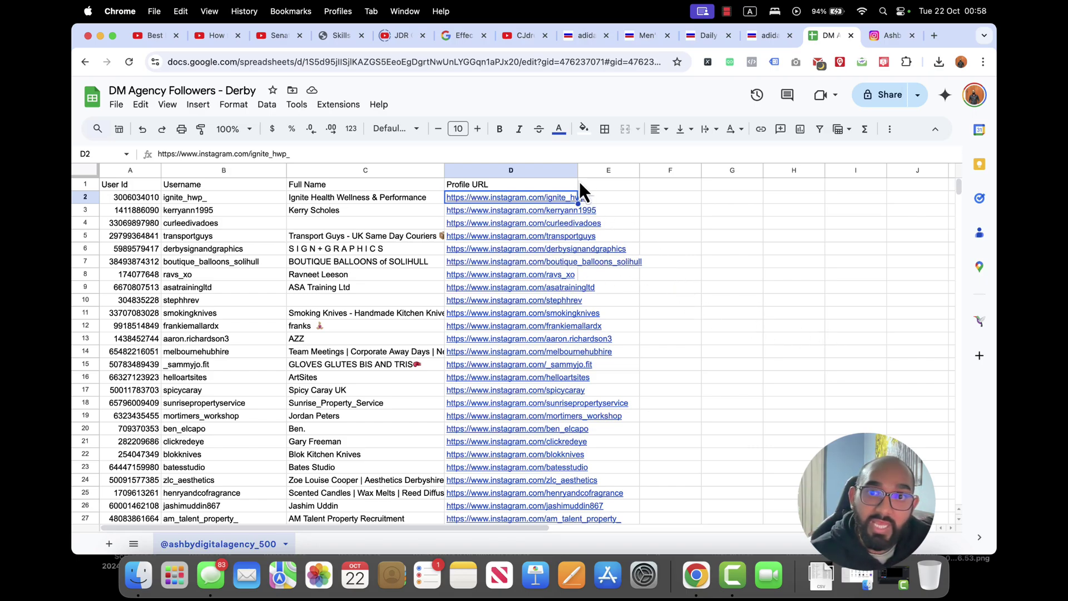
# Step: Widen column D so full profile links show, and confirm the 500 followers end at row 501
pyautogui.moveTo(578, 169); pyautogui.dragTo(651, 169)
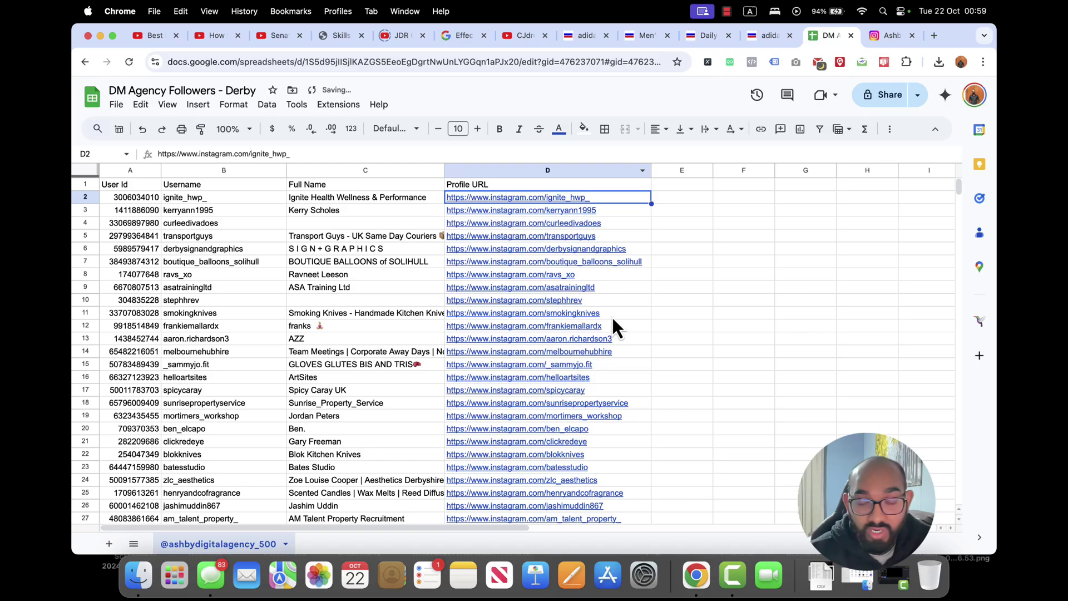
pyautogui.scroll(-20, 598, 334)
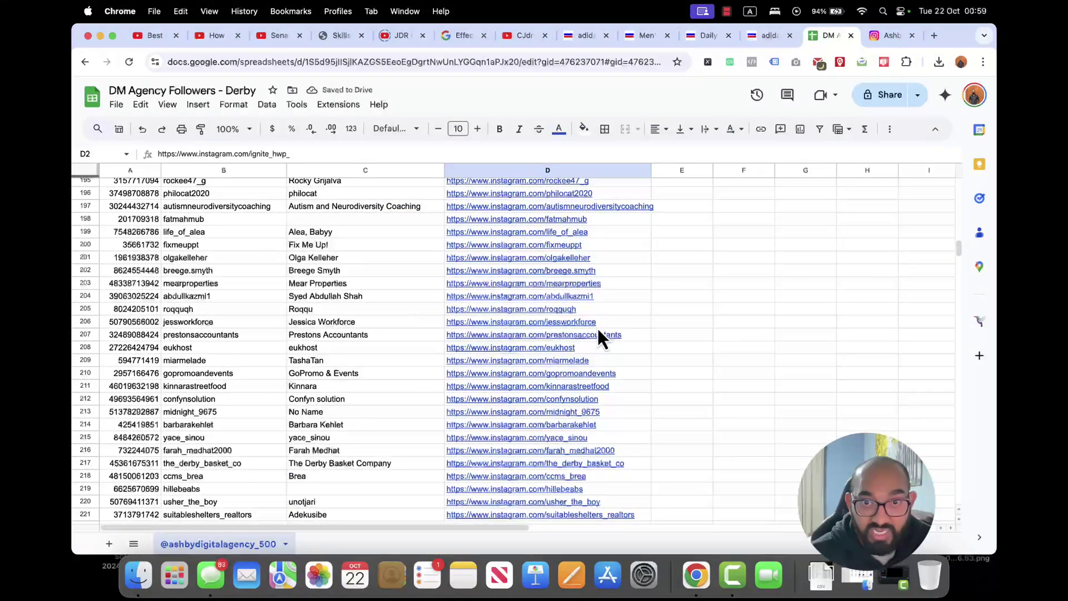
pyautogui.scroll(-20, 598, 330)
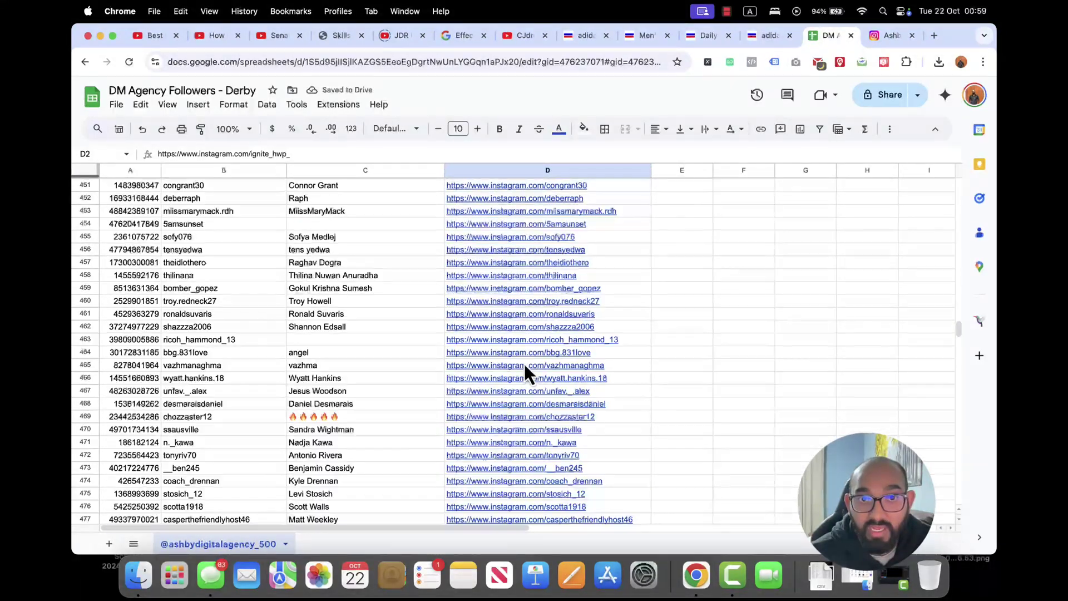
pyautogui.scroll(-15, 523, 364)
pyautogui.scroll(2, 334, 311)
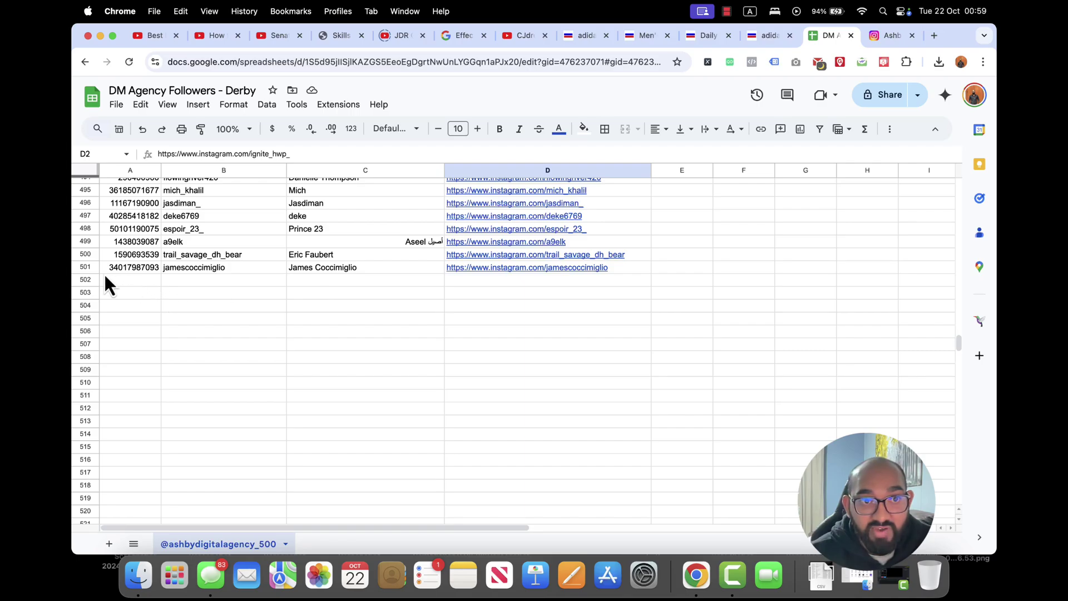
pyautogui.click(88, 267)
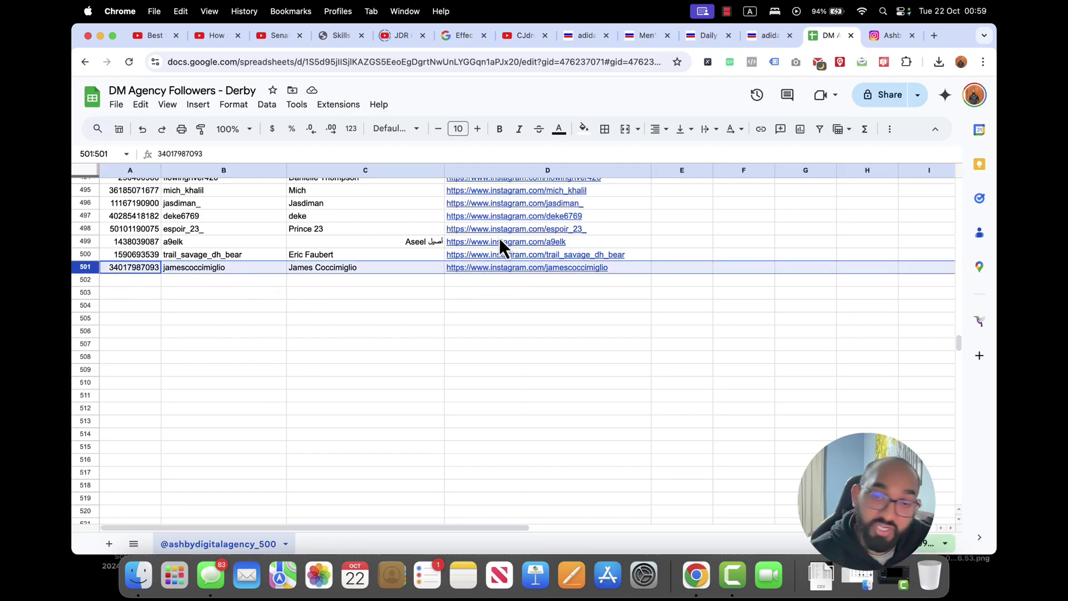
pyautogui.click(555, 294)
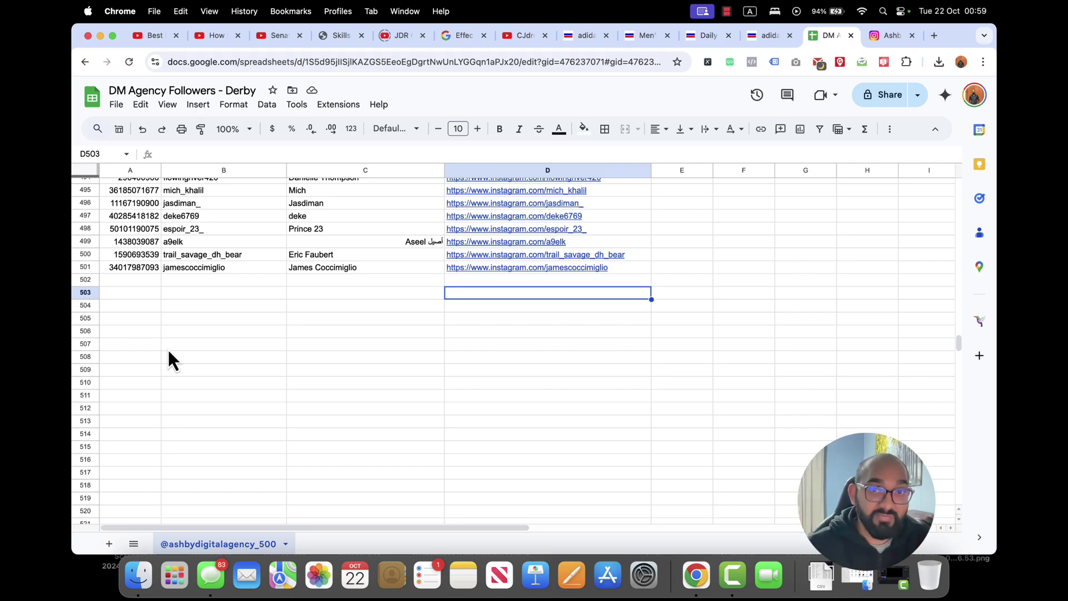
pyautogui.scroll(20, 255, 358)
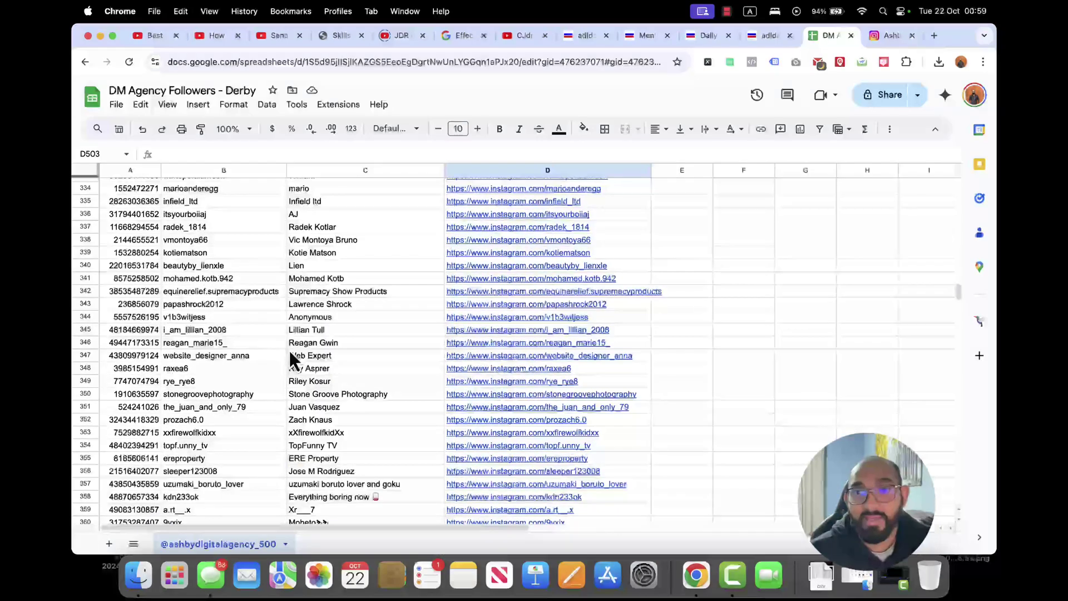
pyautogui.scroll(20, 292, 359)
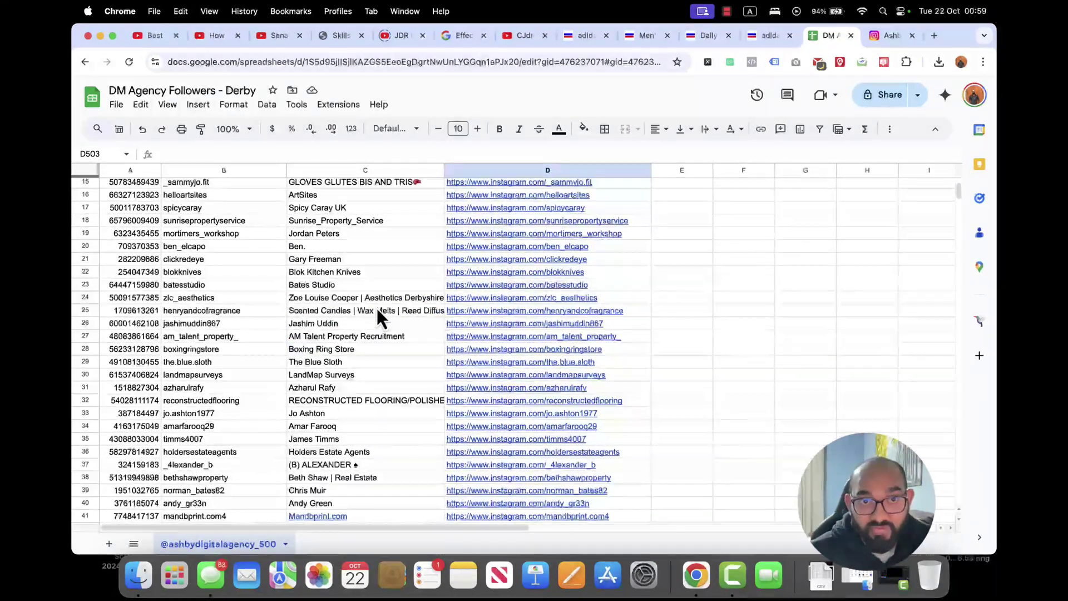
pyautogui.scroll(5, 384, 318)
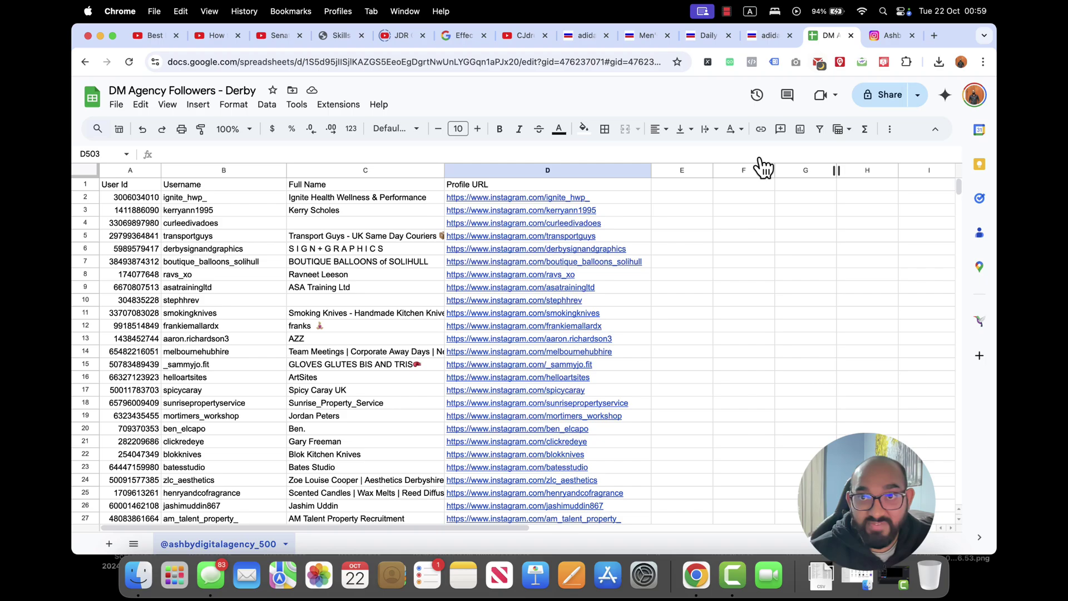